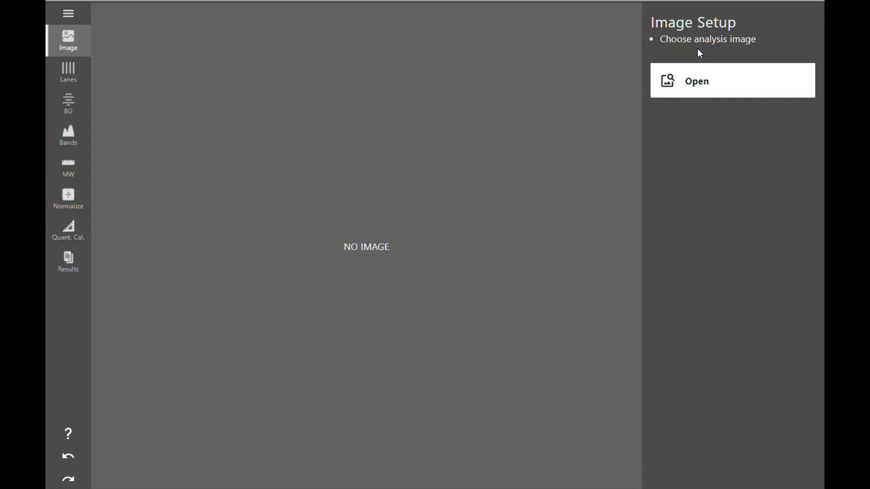
Step: Open the ToolboxExample image from the AzureSpot Pro tutorial folder as the analysis image
left_click(693, 93)
scroll(357, 199, "down", 2)
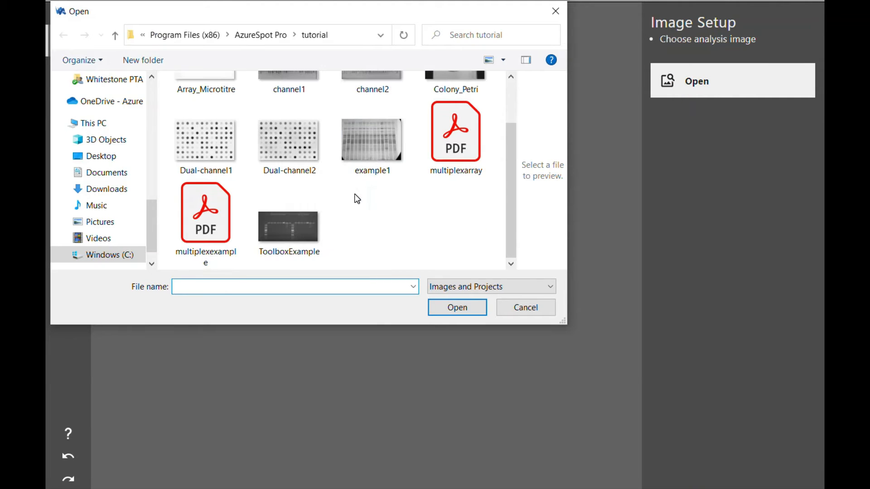
left_click(268, 234)
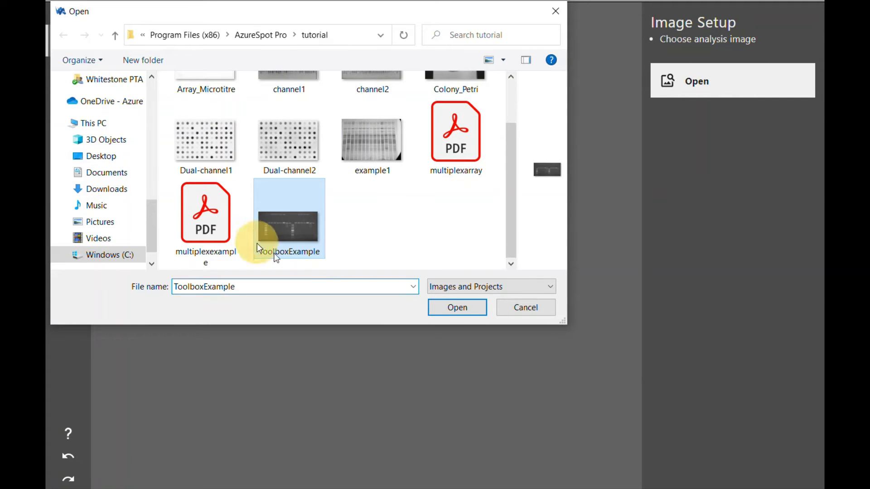
left_click(471, 312)
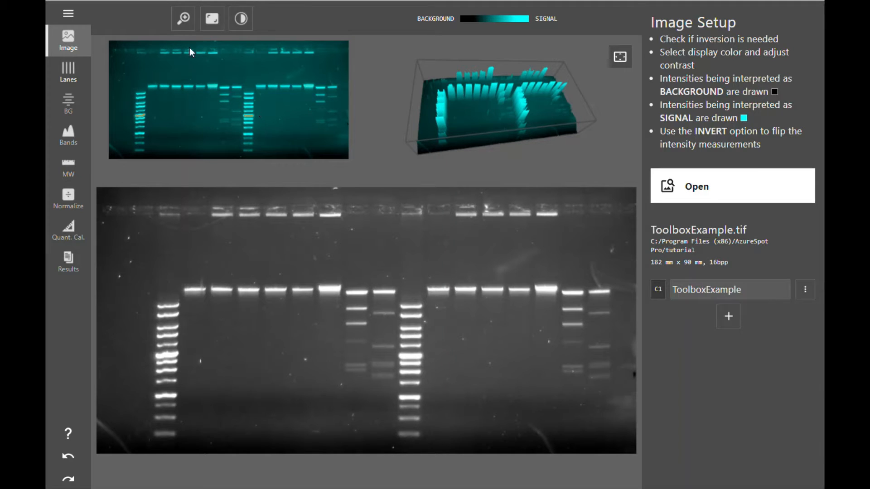
Step: Inspect the gel's middle lanes up close, restore the full image and rotate the 3D intensity plot to a low side angle
left_click(183, 20)
left_click_drag(199, 67, 287, 148)
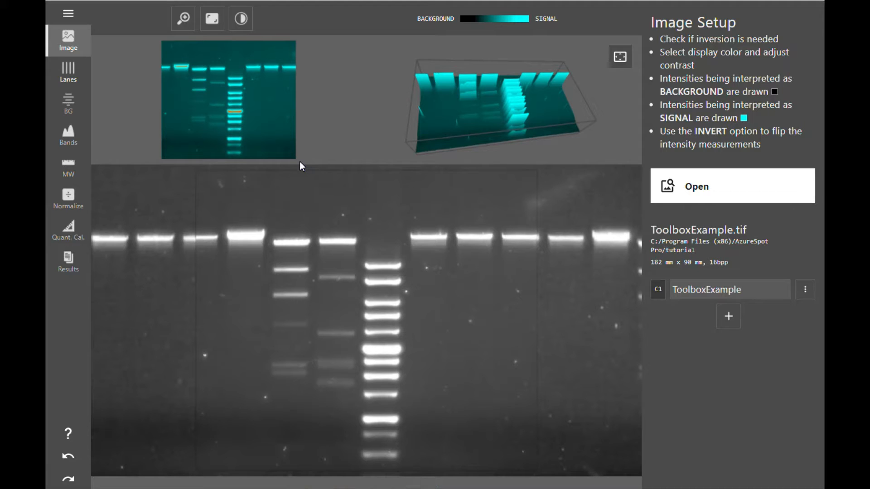
left_click(208, 19)
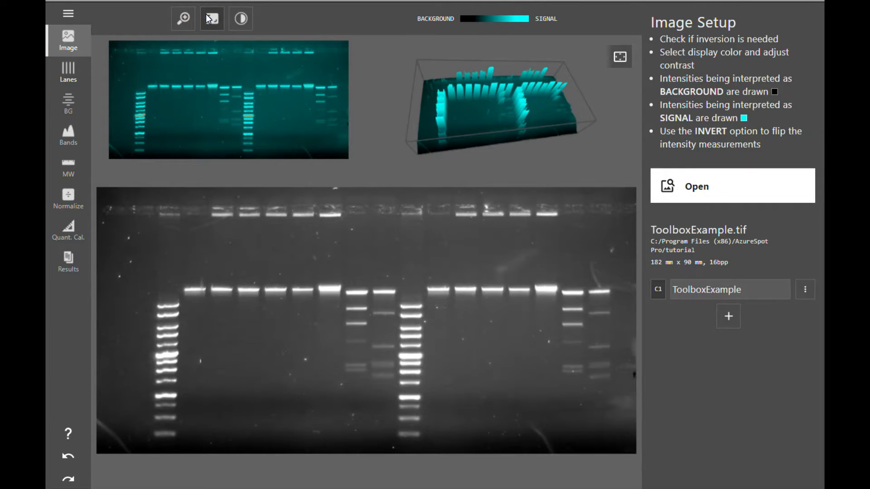
left_click_drag(436, 132, 395, 127)
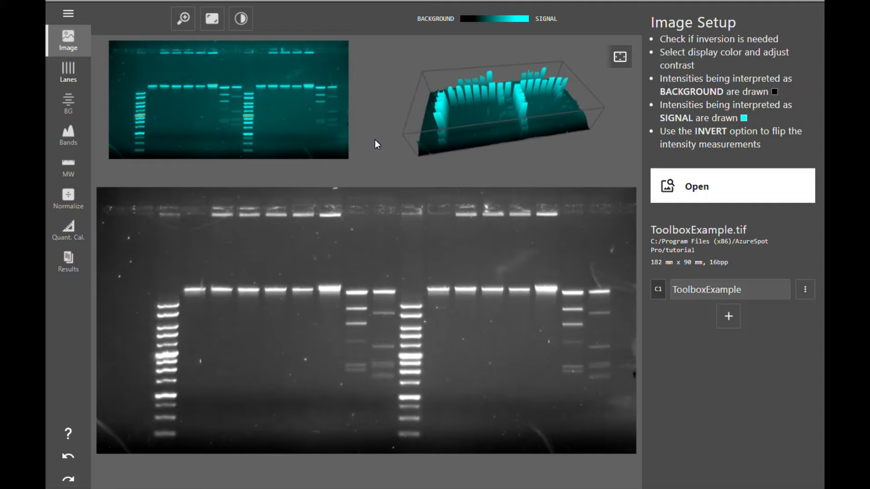
left_click_drag(375, 141, 381, 74)
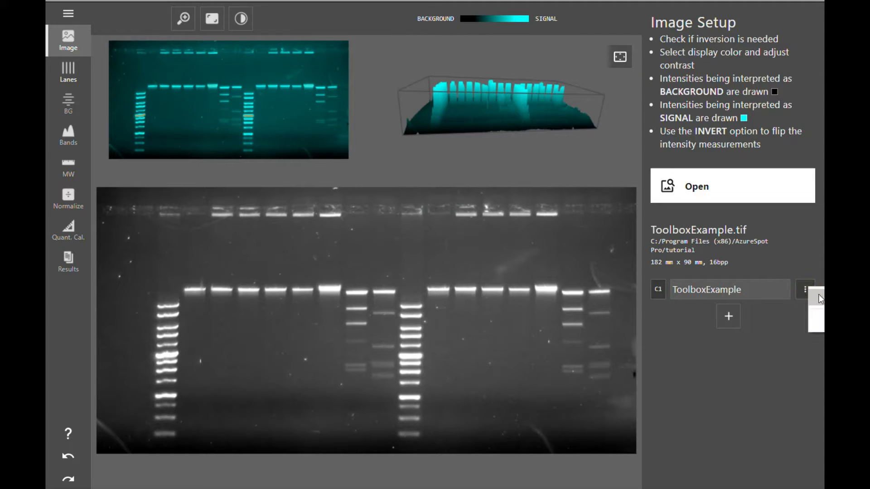
Step: Try inverting the ToolboxExample channel's intensities, examine the result in the 3D plot, and revert the inversion
left_click(808, 288)
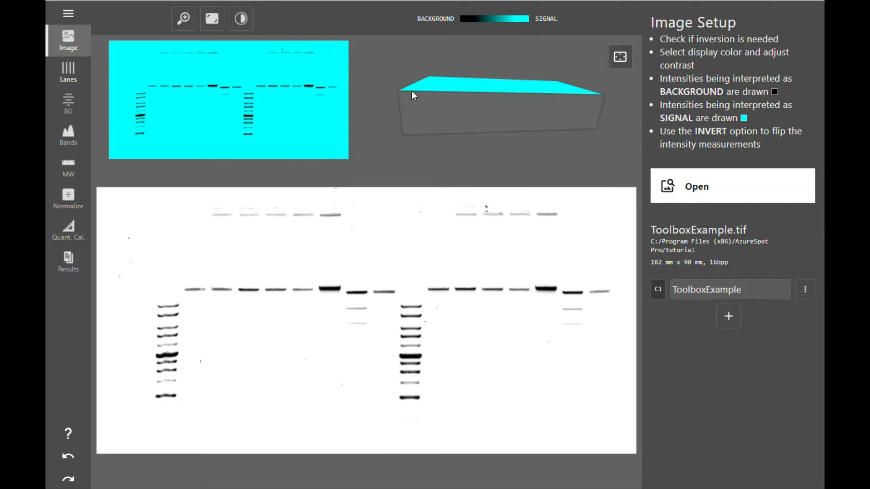
left_click_drag(412, 91, 424, 181)
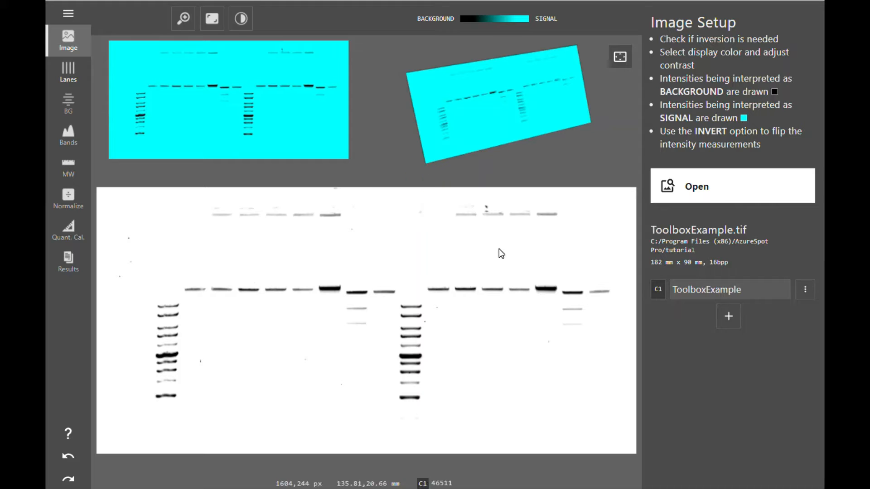
mouse_move(435, 156)
left_mouse_down()
mouse_move(413, 136)
mouse_move(417, 175)
mouse_move(431, 170)
left_mouse_up()
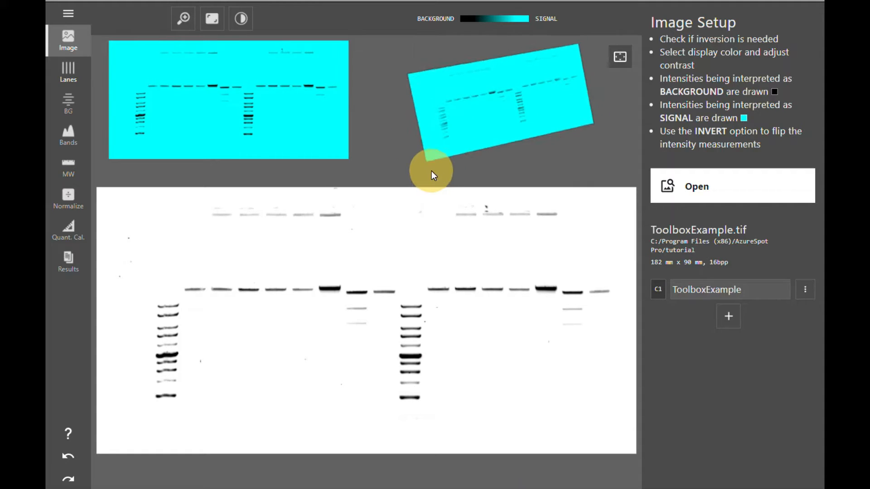
left_click(809, 292)
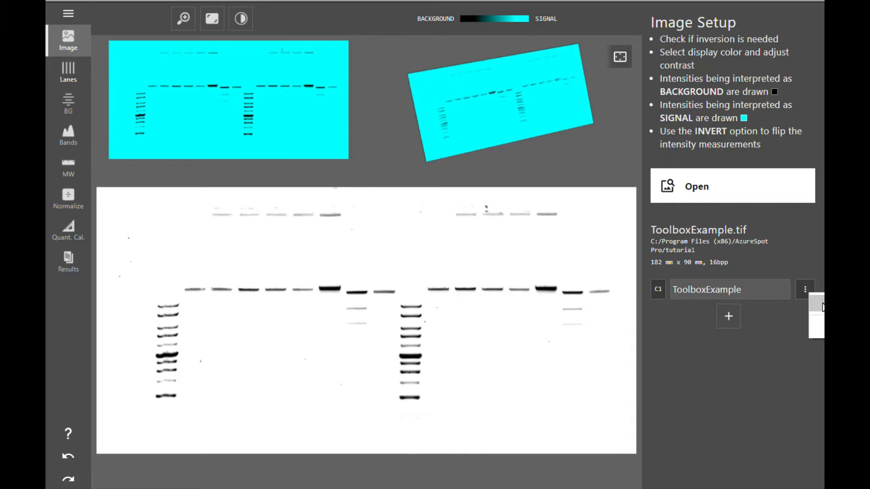
left_click(823, 307)
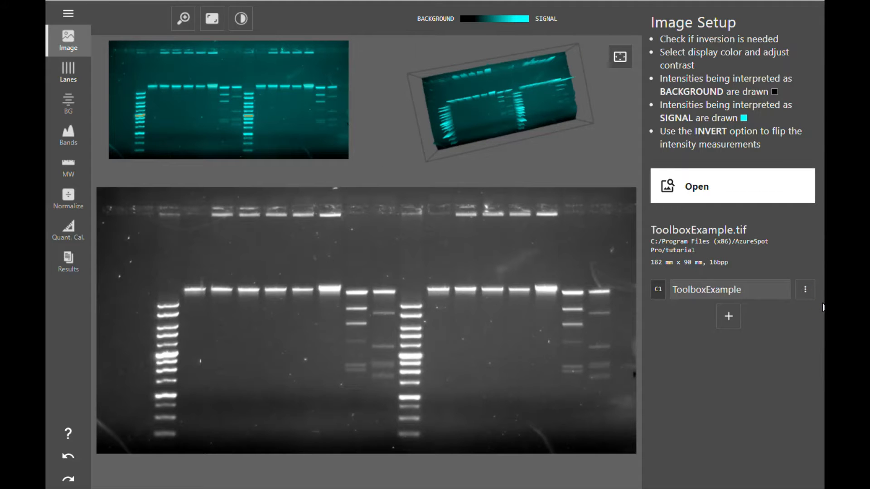
Step: Try narrower and full display contrast ranges, restore the automatic range, and show the manual range fields
left_click(246, 19)
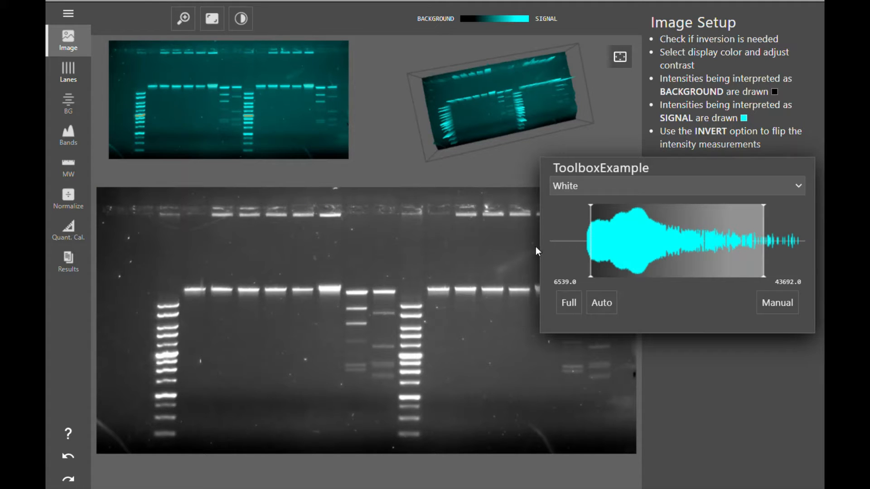
mouse_move(591, 274)
left_mouse_down()
mouse_move(633, 277)
mouse_move(617, 280)
left_mouse_up()
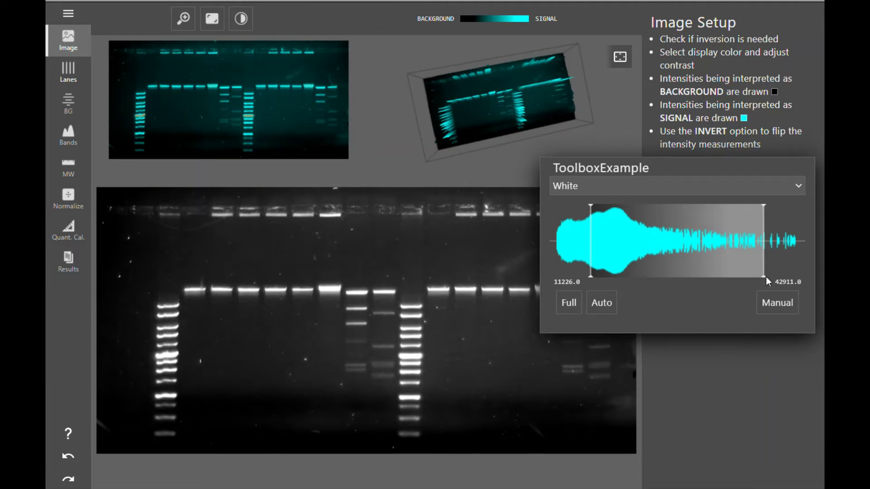
left_click_drag(766, 276, 753, 276)
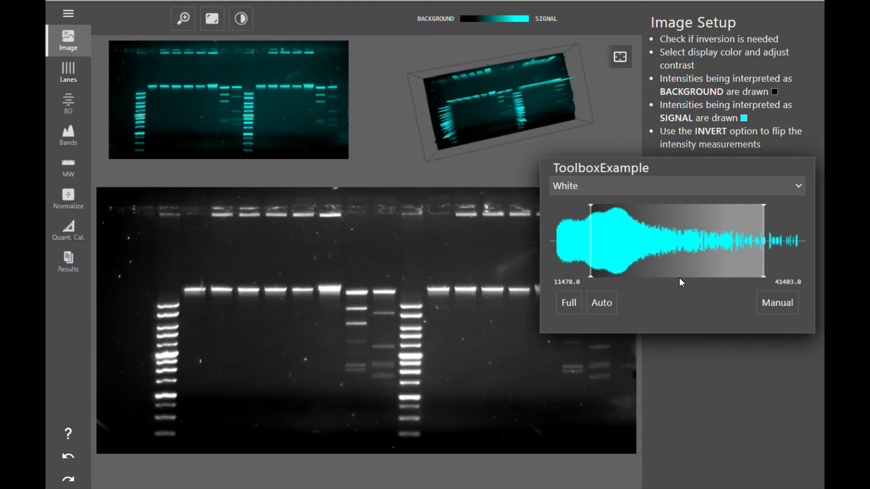
left_click(570, 303)
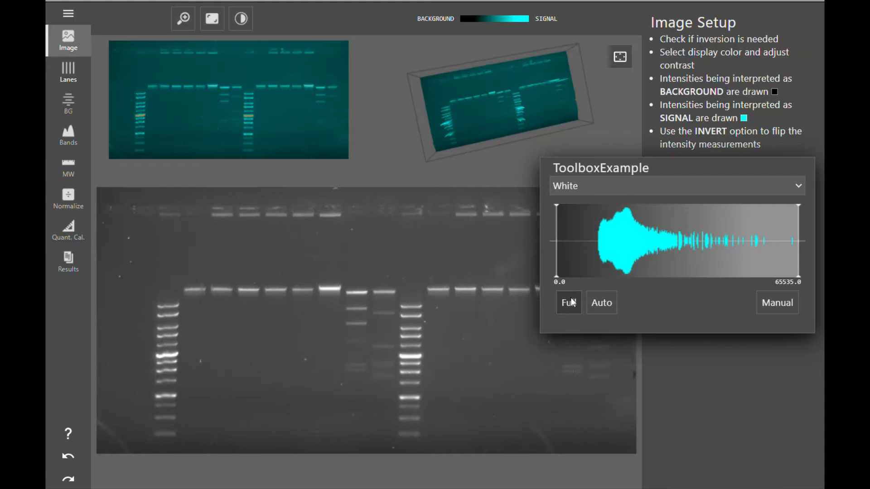
left_click(602, 304)
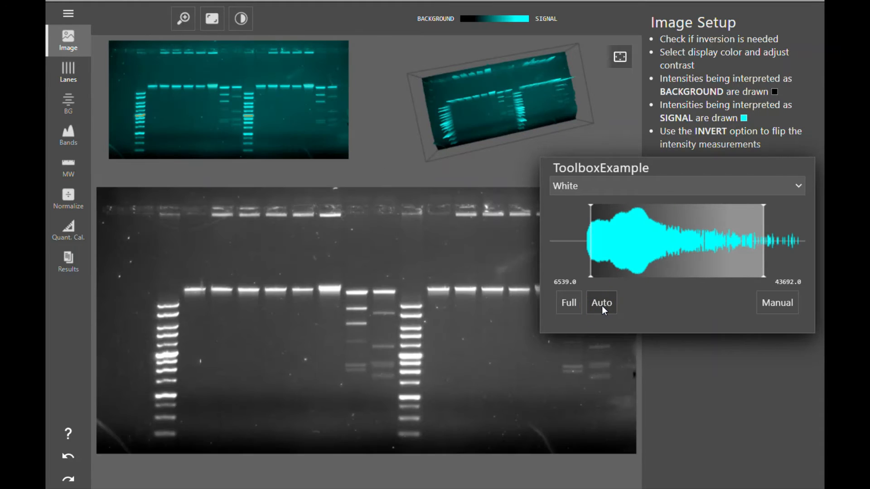
left_click(768, 303)
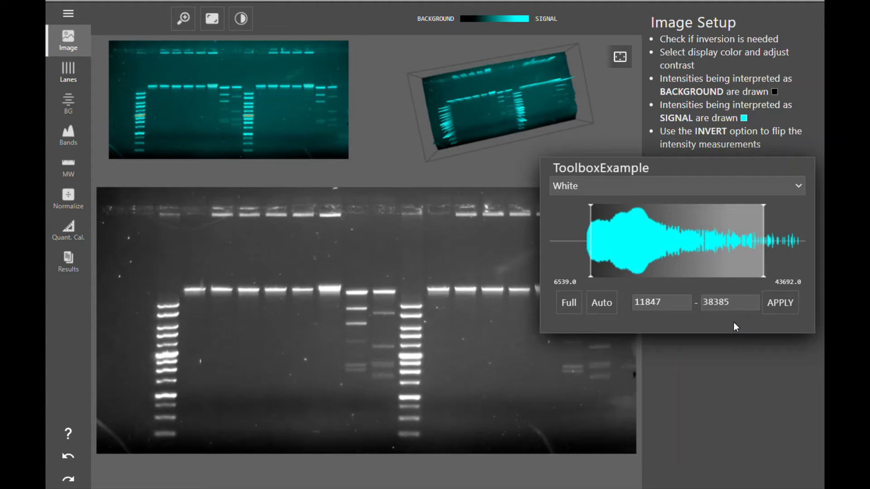
Step: Preview the gel image in Heatmap 1, Coomassie Blue and Silver Stain display colors, and return it to White
left_click(778, 187)
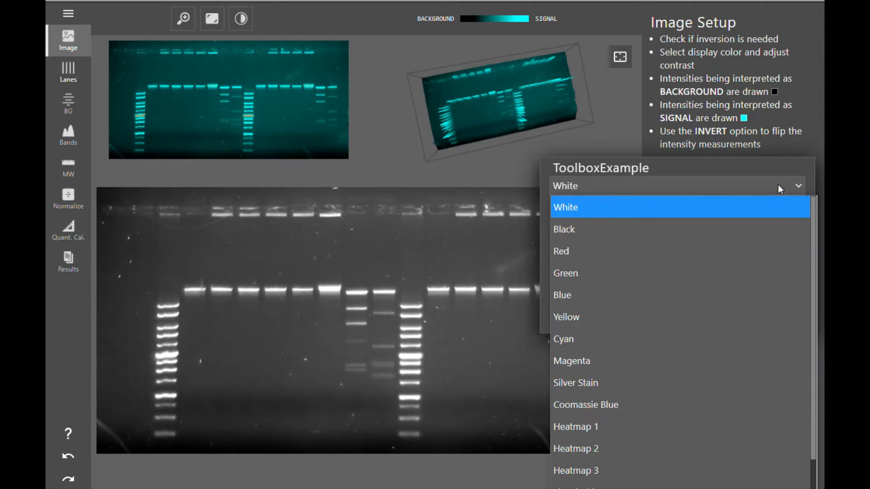
scroll(743, 253, "down", 2)
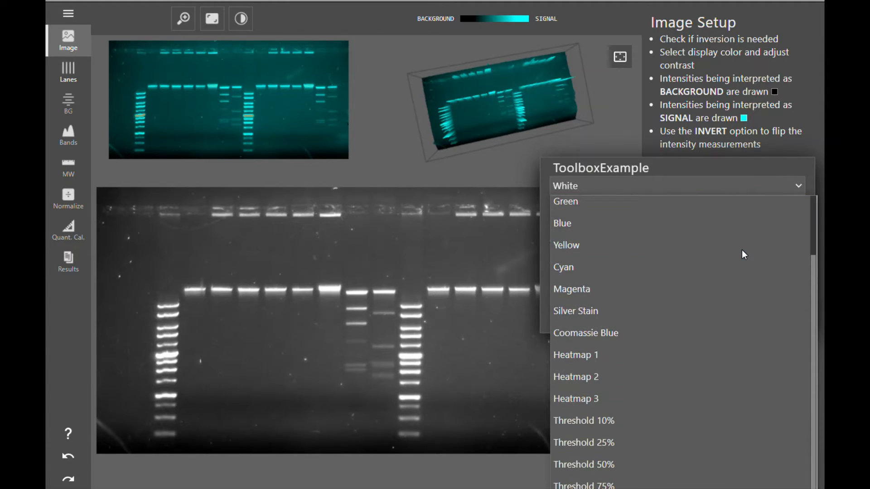
scroll(742, 251, "up", 2)
scroll(739, 252, "down", 2)
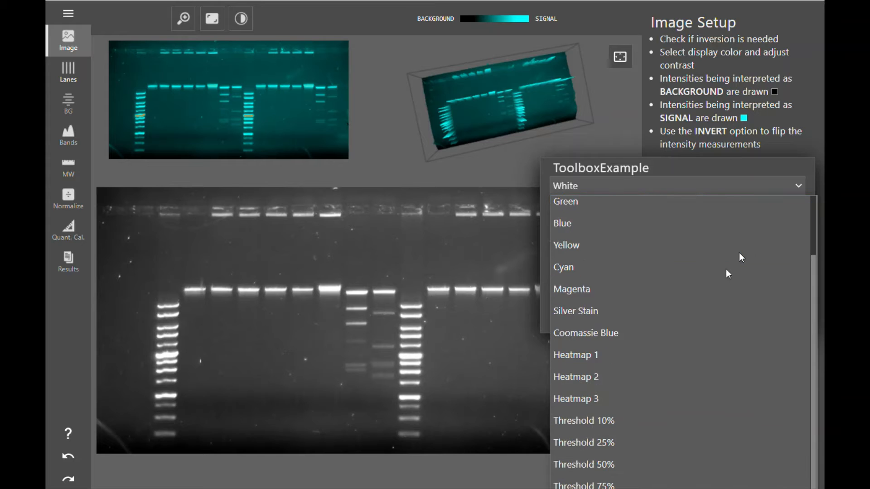
left_click(643, 353)
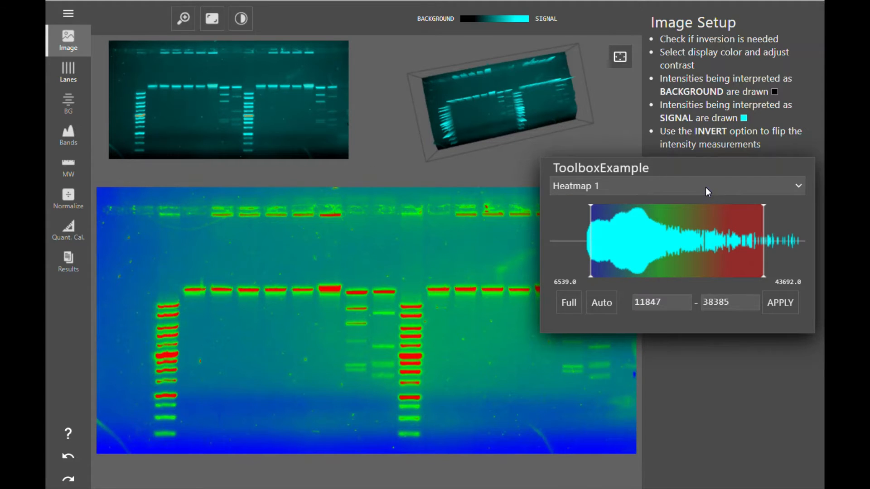
left_click(705, 187)
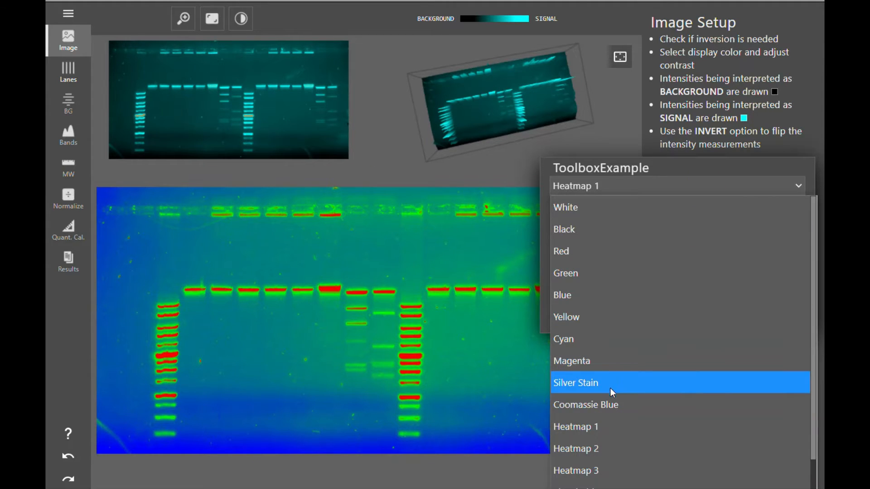
left_click(609, 402)
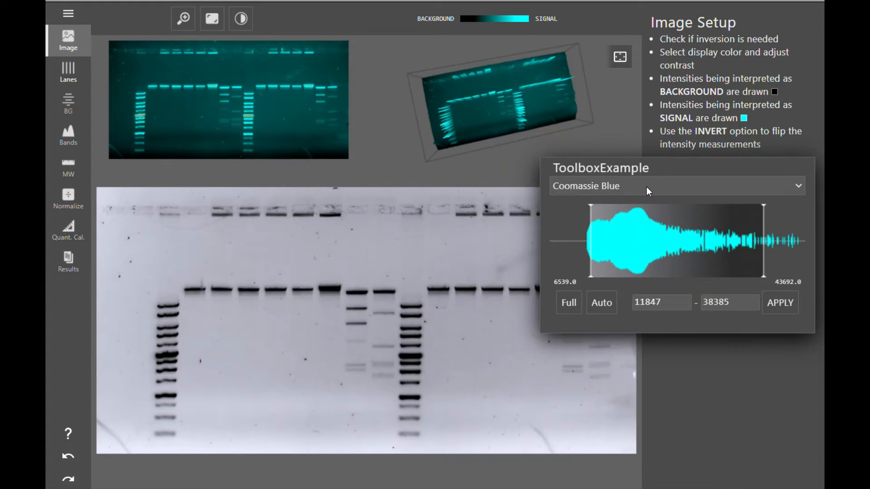
left_click(646, 187)
left_click(614, 380)
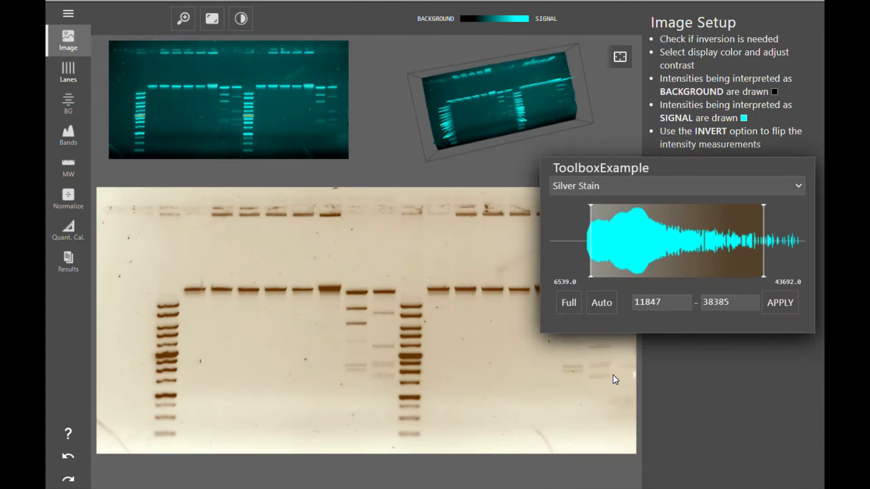
left_click(678, 181)
left_click(653, 207)
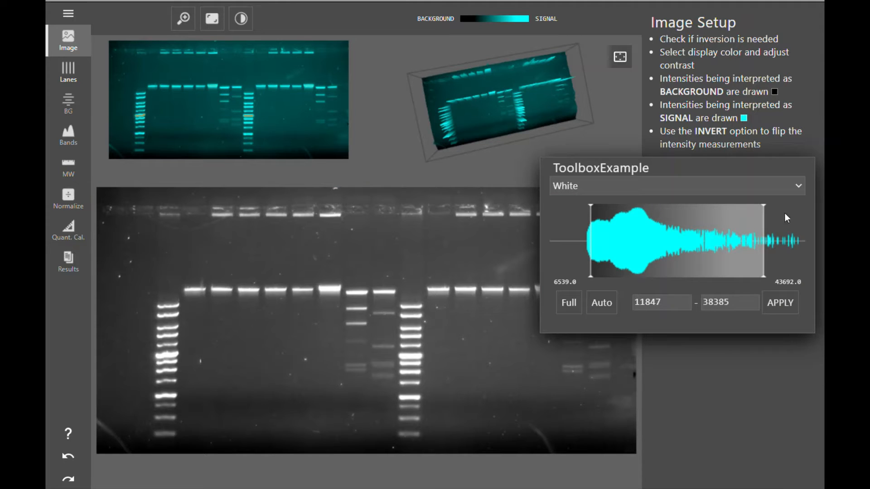
left_click(800, 189)
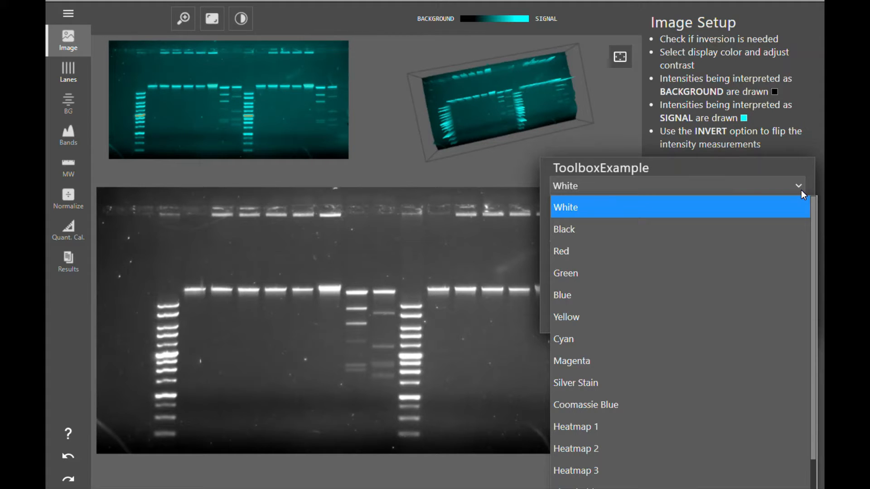
left_click(512, 162)
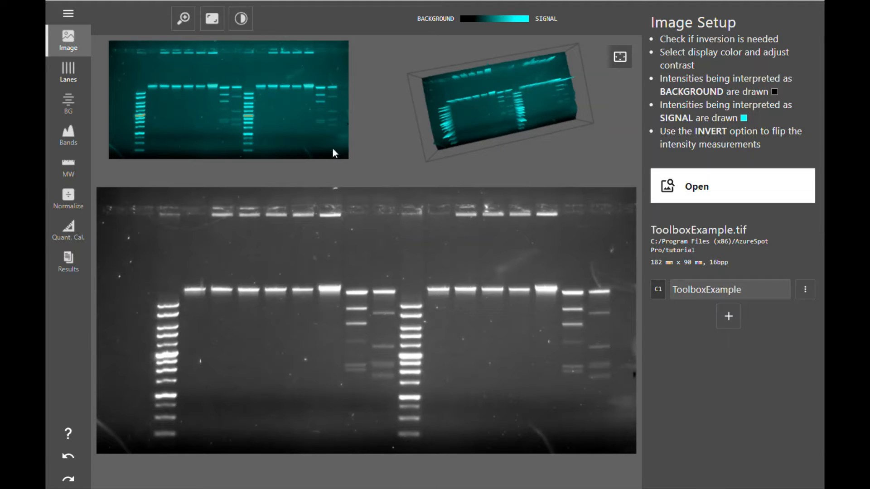
Step: Define a 9-lane box on the gel, spanning from the first ladder lane to just before the second ladder
left_click_drag(431, 152, 439, 94)
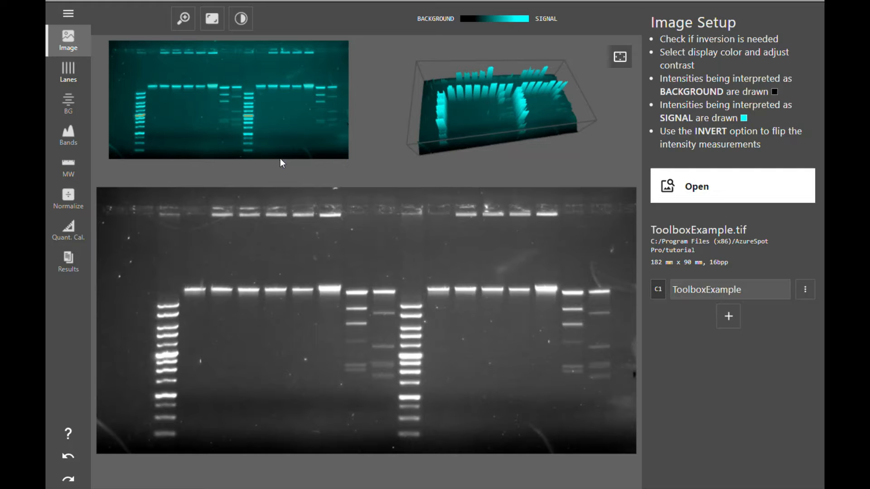
left_click(77, 76)
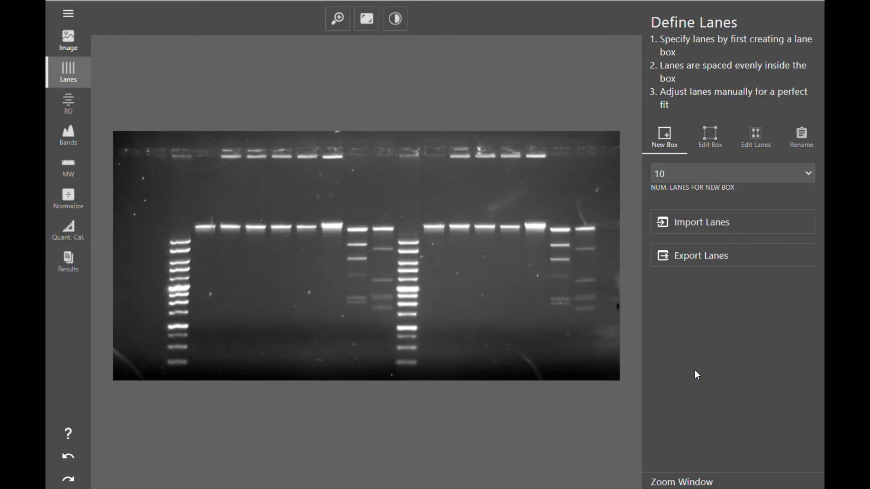
left_click(709, 171)
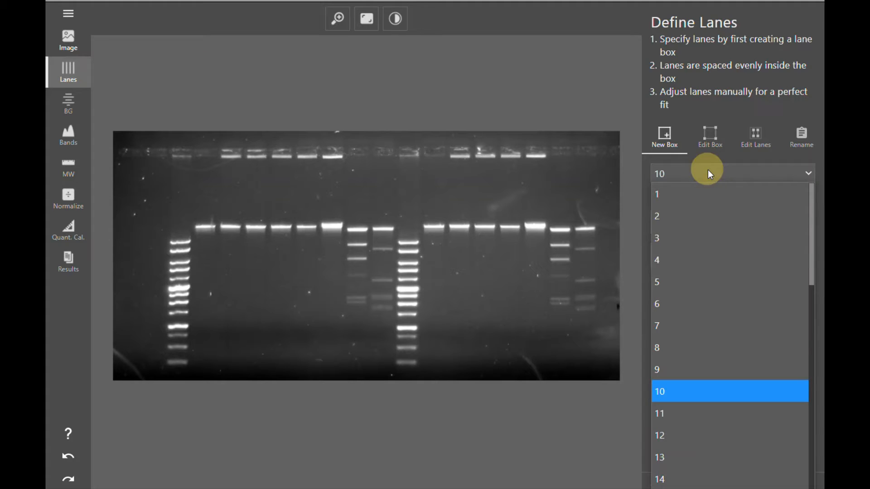
left_click(673, 368)
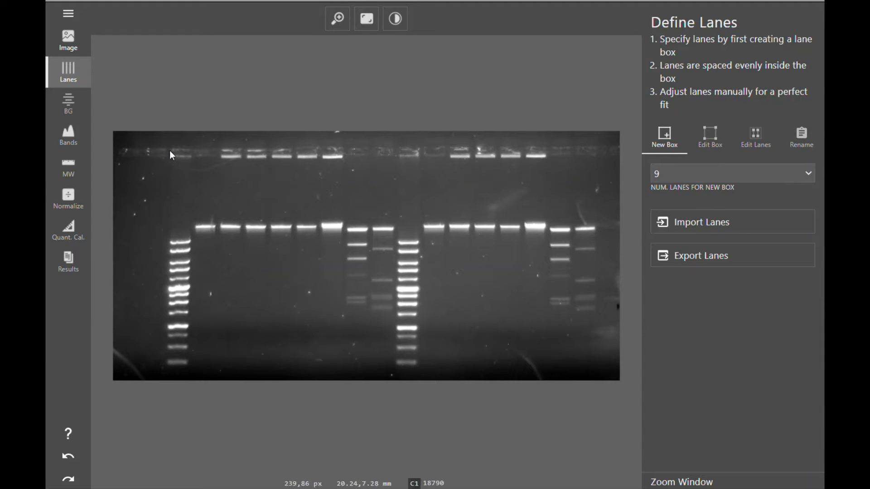
left_click_drag(170, 148, 397, 371)
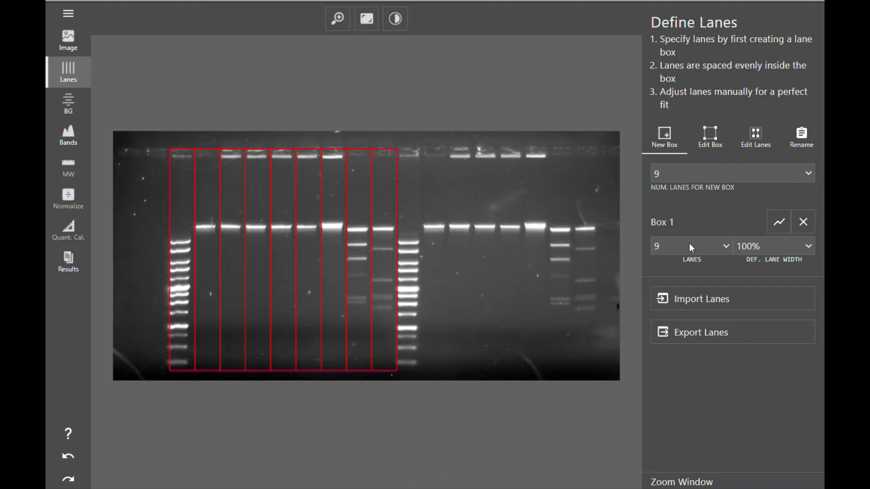
Step: Add a second lane box with 8 lanes, spanning from the second ladder to the last lane of the gel
left_click(696, 175)
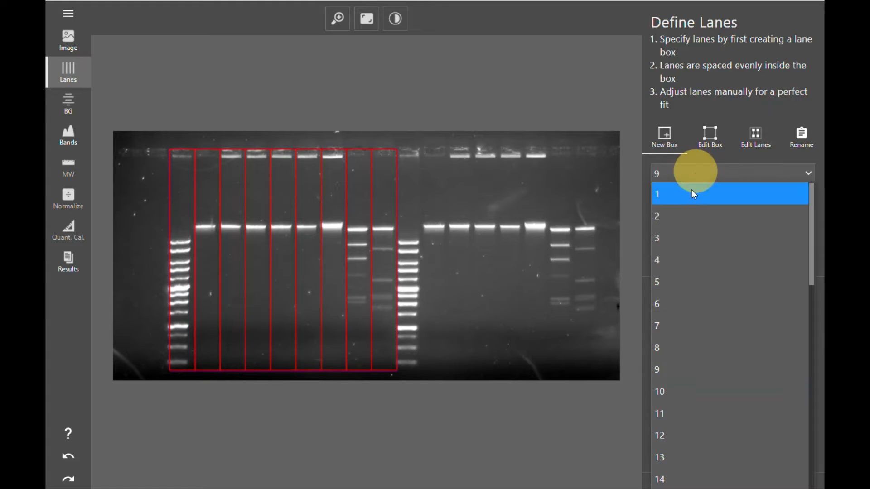
left_click(666, 344)
left_click_drag(398, 150, 594, 373)
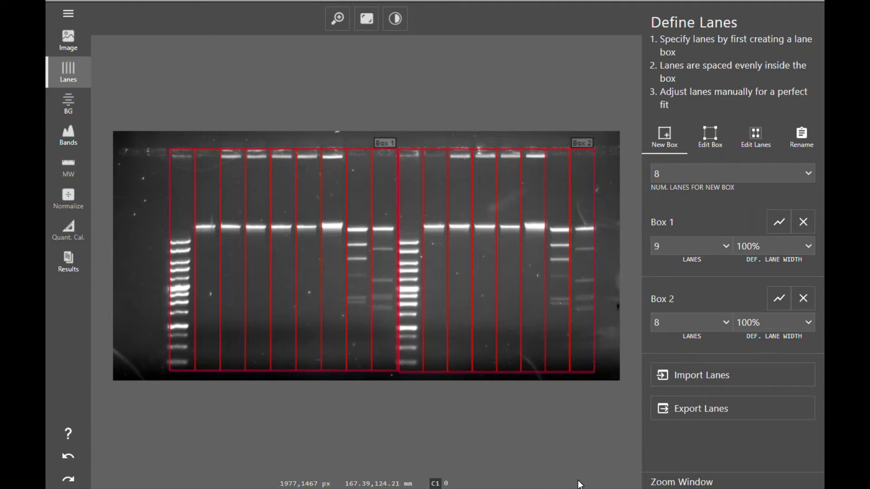
Step: Move Box 1 slightly to the left and adjust the side edge points of Box 1 and Box 2
left_click(712, 133)
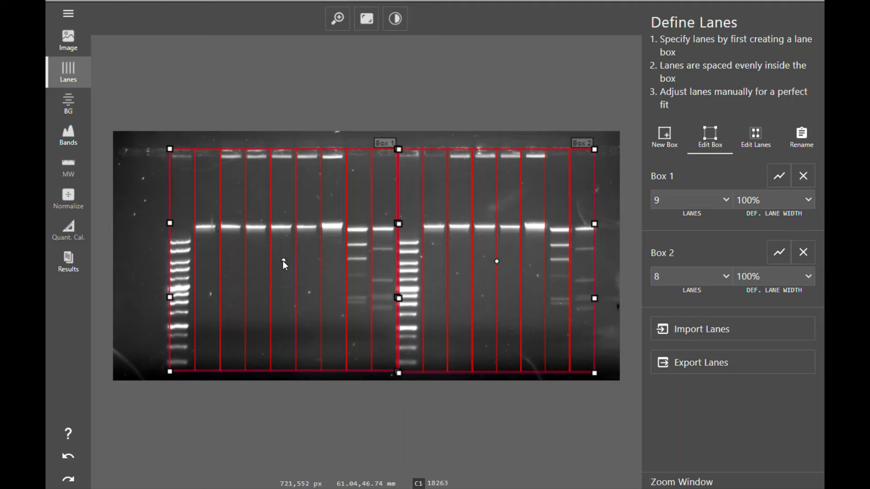
mouse_move(283, 261)
left_mouse_down()
mouse_move(252, 264)
mouse_move(280, 262)
left_mouse_up()
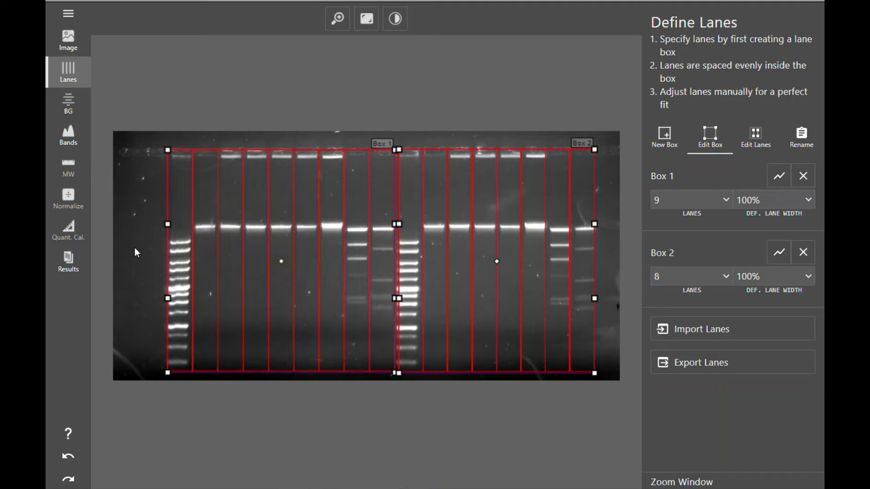
mouse_move(165, 227)
left_mouse_down()
mouse_move(234, 221)
mouse_move(146, 228)
mouse_move(167, 233)
left_mouse_up()
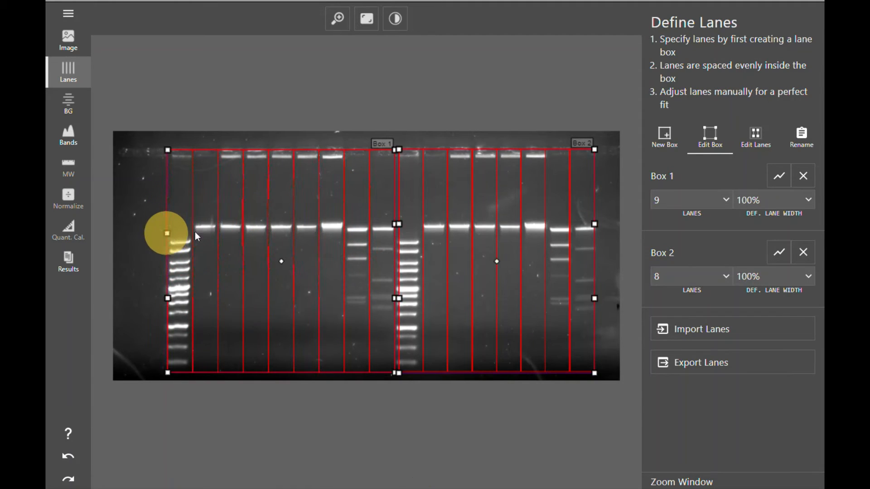
mouse_move(401, 223)
left_mouse_down()
mouse_move(503, 219)
mouse_move(347, 225)
mouse_move(561, 210)
mouse_move(398, 228)
left_mouse_up()
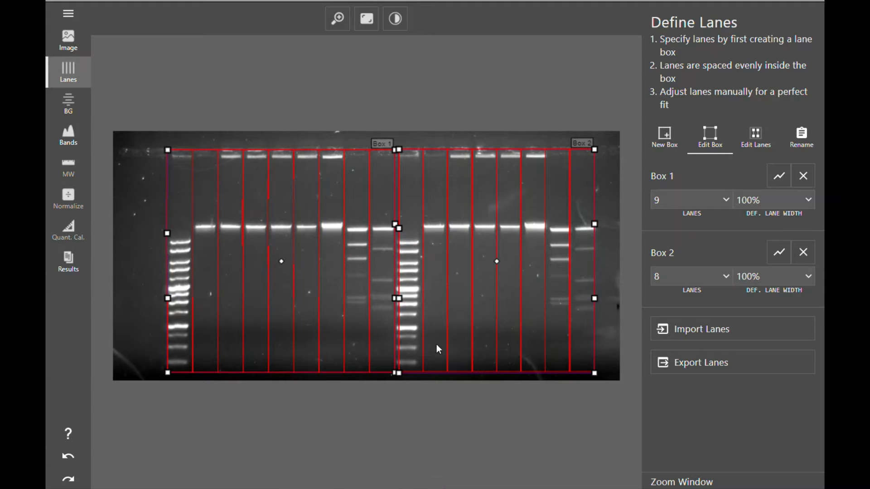
Step: Add adjustment points along Box 1's upper and lower edges, shift the upper one above the first lane, and undo the last change
left_click(776, 177)
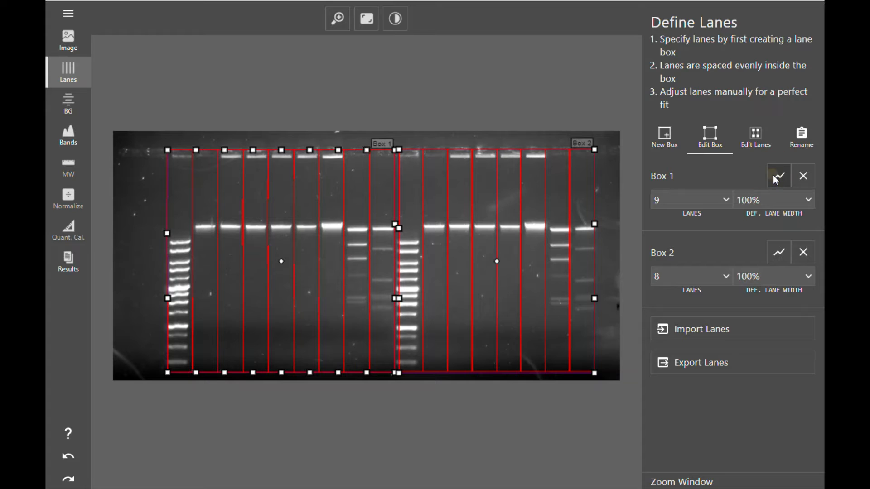
mouse_move(181, 149)
left_mouse_down()
mouse_move(175, 196)
mouse_move(183, 135)
mouse_move(181, 175)
mouse_move(220, 148)
mouse_move(164, 153)
mouse_move(175, 150)
left_mouse_up()
key("ctrl+z")
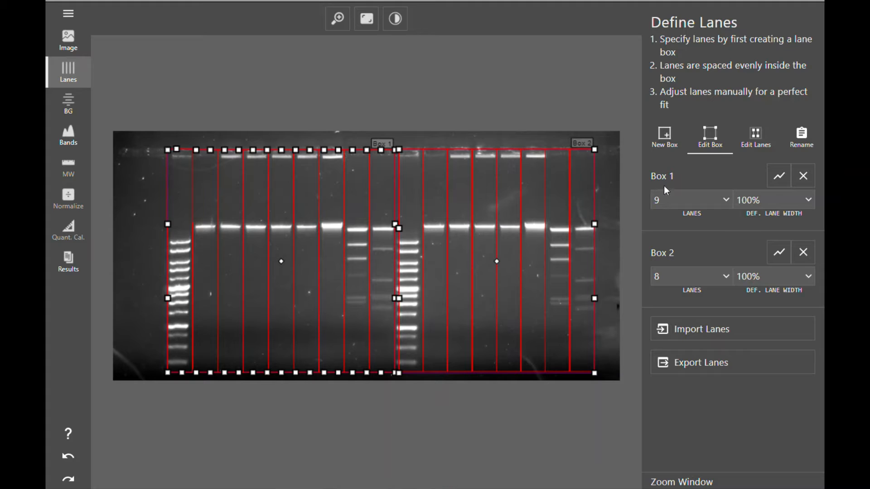
Step: Shift lane 10 slightly left to centre it on the second ladder, and adjust its upper bend point
left_click(756, 138)
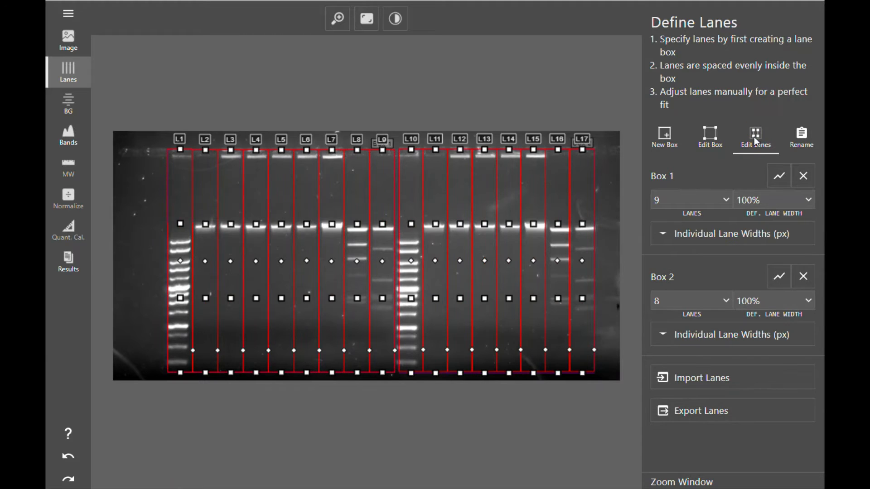
mouse_move(411, 261)
left_mouse_down()
mouse_move(422, 262)
mouse_move(408, 262)
left_mouse_up()
mouse_move(409, 227)
left_mouse_down()
mouse_move(416, 222)
mouse_move(400, 230)
mouse_move(409, 227)
left_mouse_up()
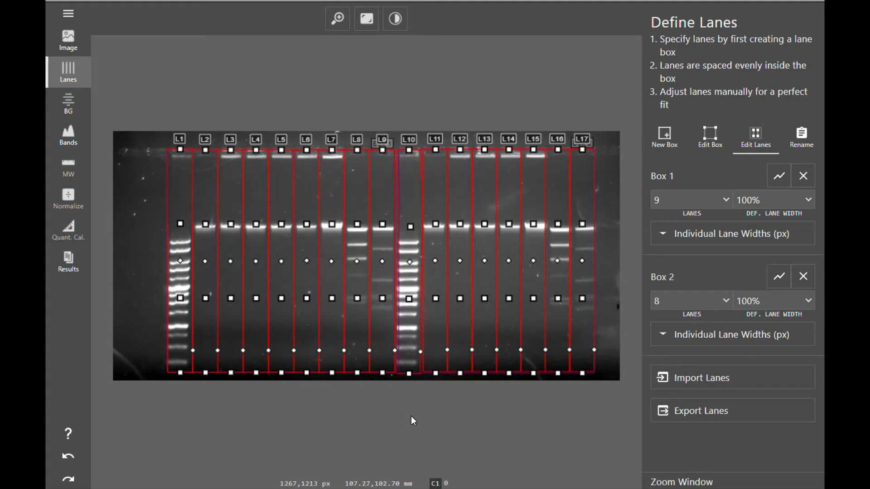
Step: Check the list of lane names available for renaming, and move on to the background definition stage
left_click(801, 138)
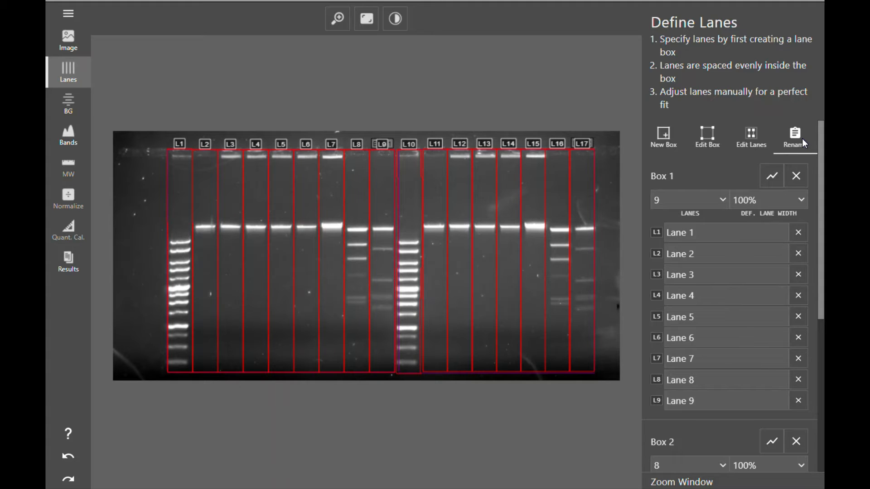
left_click(702, 134)
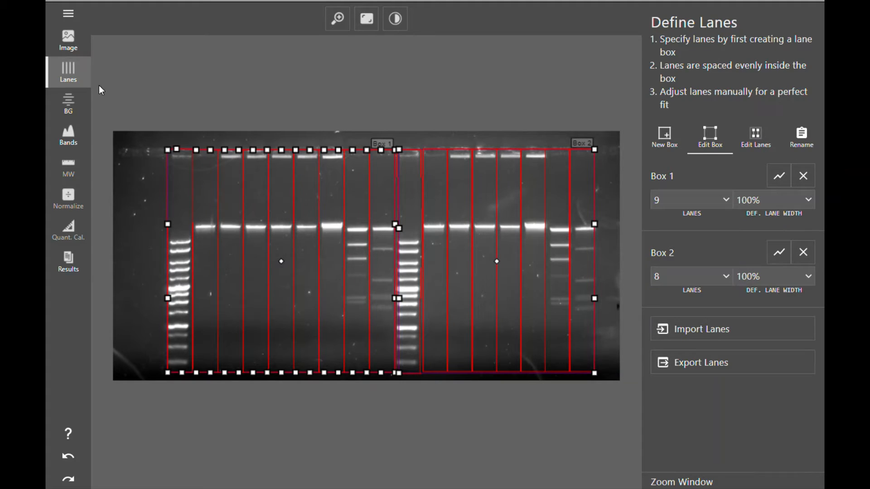
left_click(75, 101)
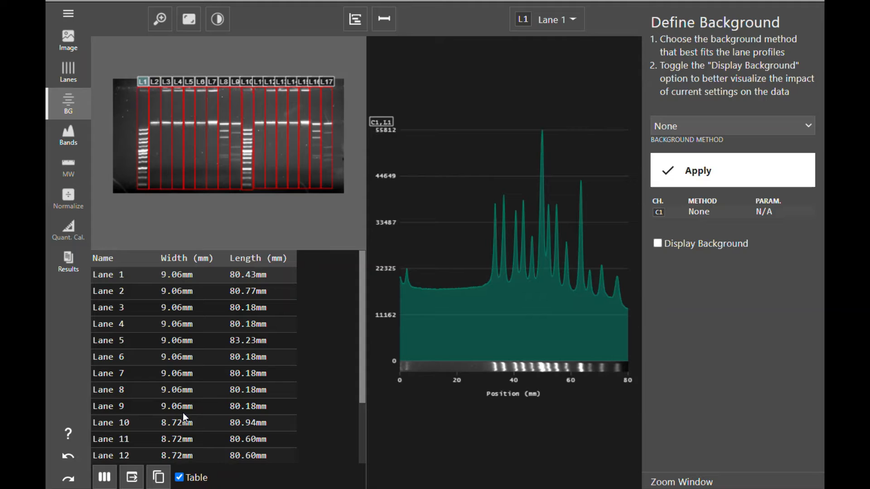
Step: Show the Volume, Vol. Raw, Band Vol. and Band Vol. Raw columns in the lane table and hide Width (mm) and Length (mm)
left_click(104, 478)
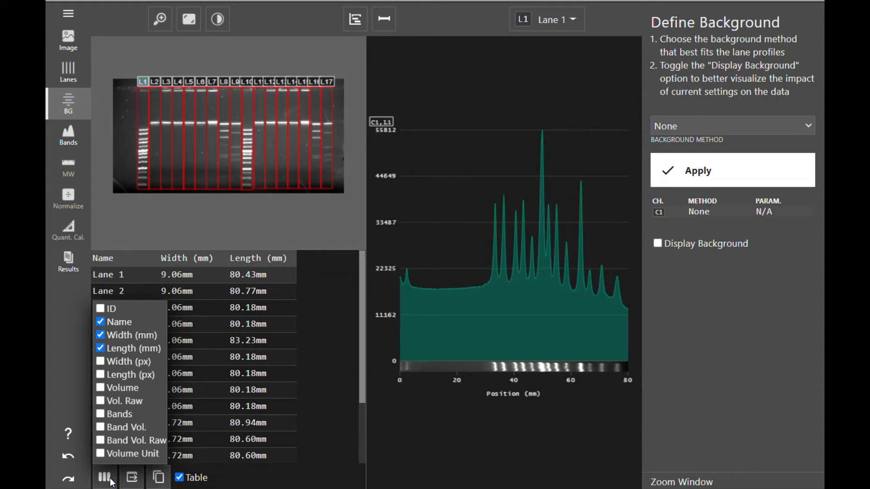
left_click(100, 388)
left_click(101, 402)
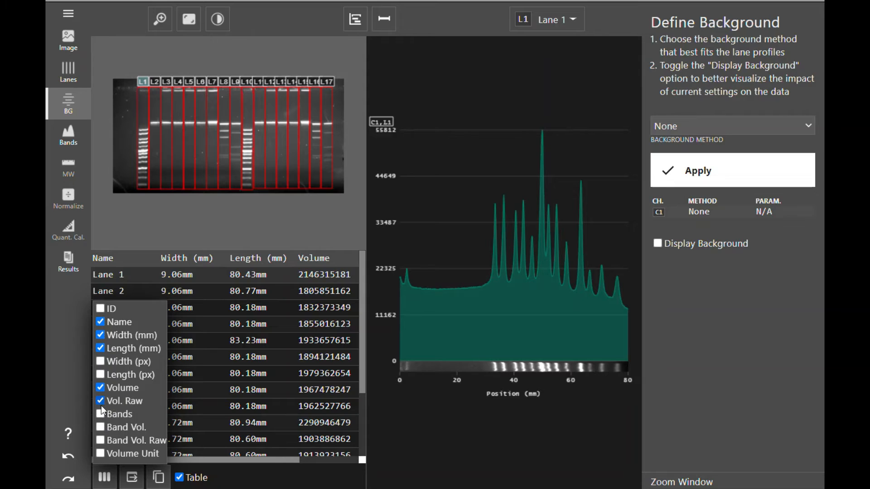
left_click(99, 427)
left_click(99, 439)
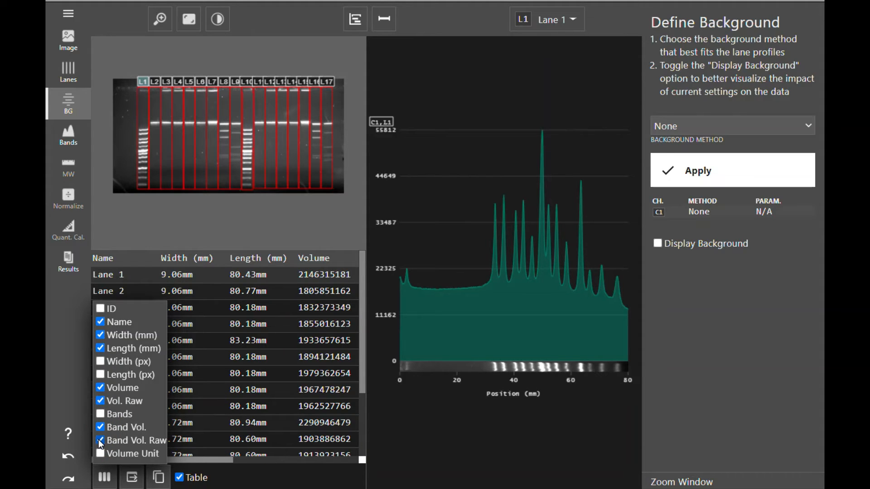
left_click(100, 335)
left_click(100, 349)
left_click(682, 455)
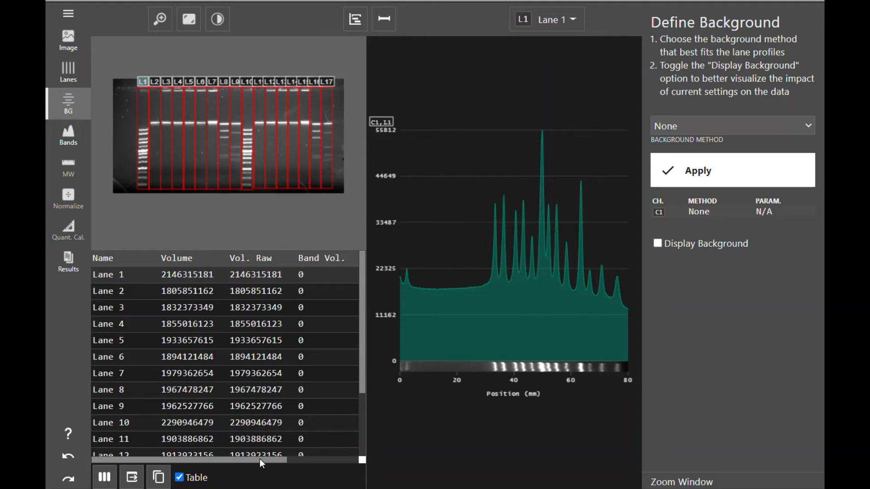
left_click_drag(260, 458, 337, 455)
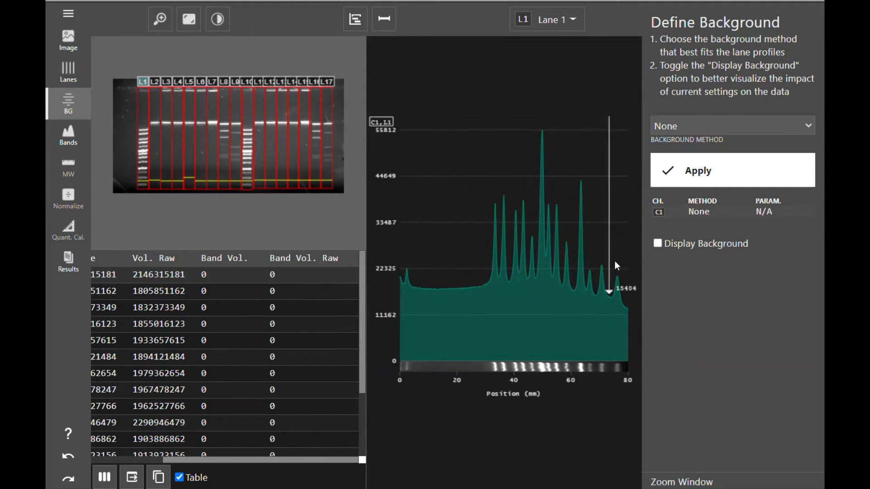
Step: View the individual intensity profiles of lanes 2, 4, 7 and 5
left_click(154, 82)
left_click(180, 80)
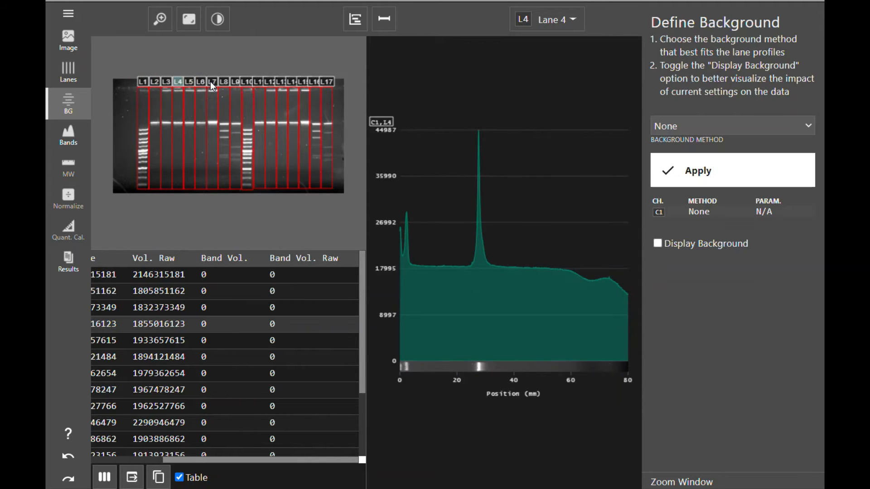
left_click(210, 82)
left_click(192, 81)
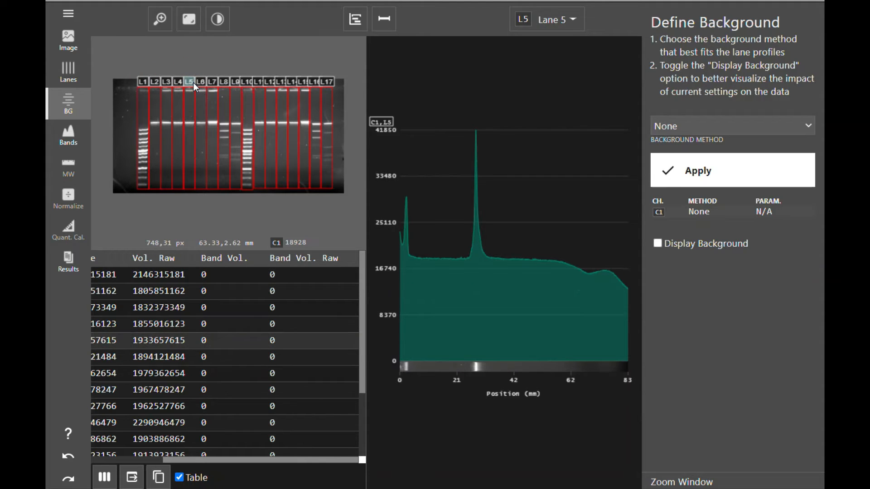
Step: Compare the profiles of lanes 4 and 5 together, and display the profiles of all lanes
left_click(572, 20)
left_click(532, 170)
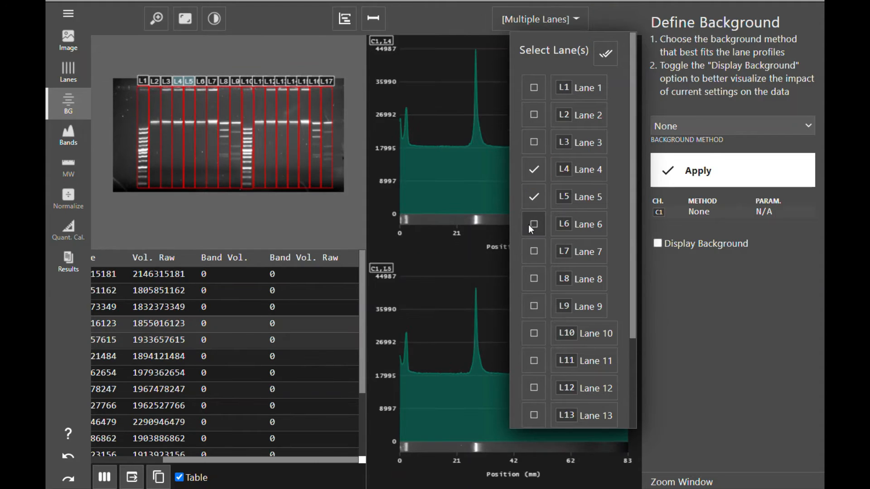
left_click(531, 198)
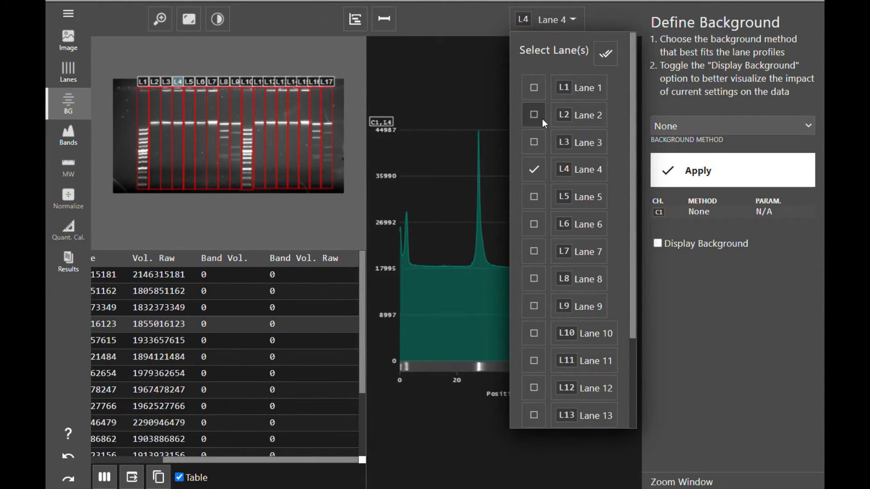
left_click(604, 55)
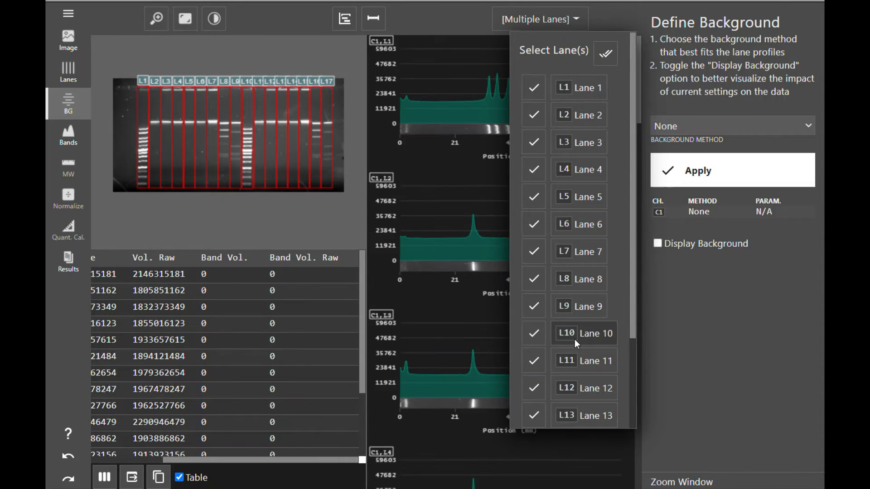
left_click(468, 209)
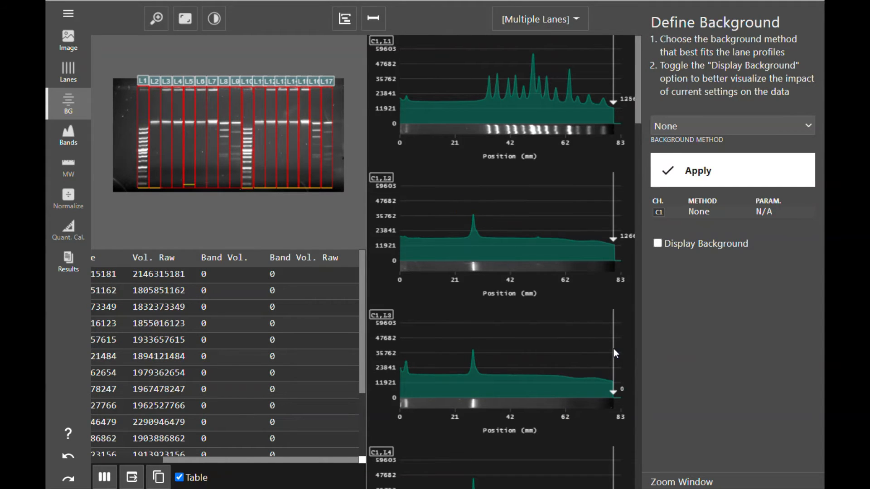
scroll(613, 348, "down", 10)
scroll(613, 349, "up", 10)
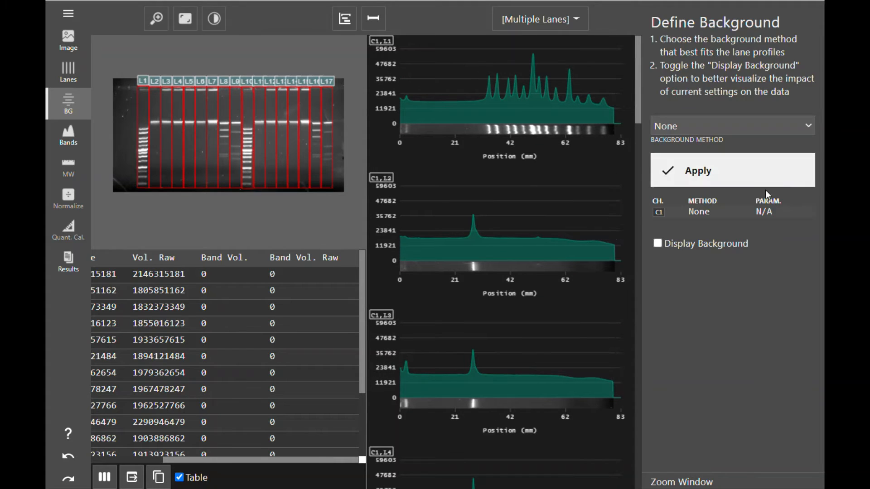
Step: Preview the Constant Value and Image Rectangle background methods
left_click(687, 127)
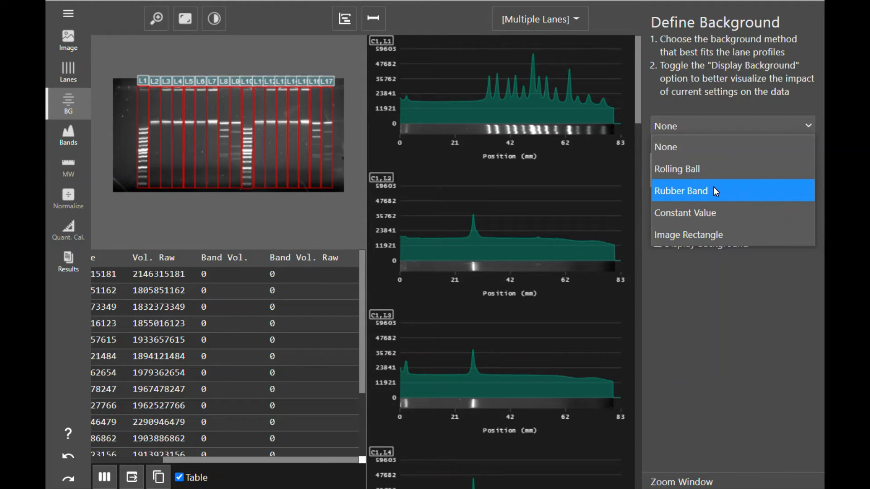
left_click(721, 214)
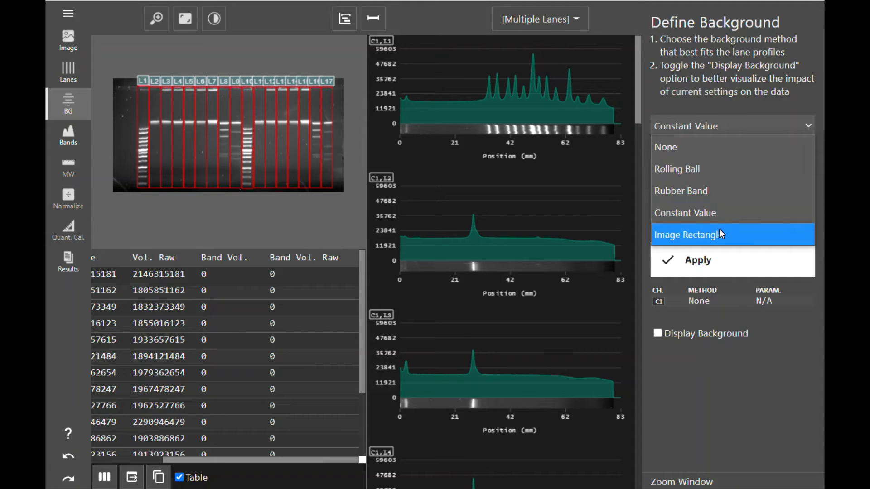
left_click(722, 234)
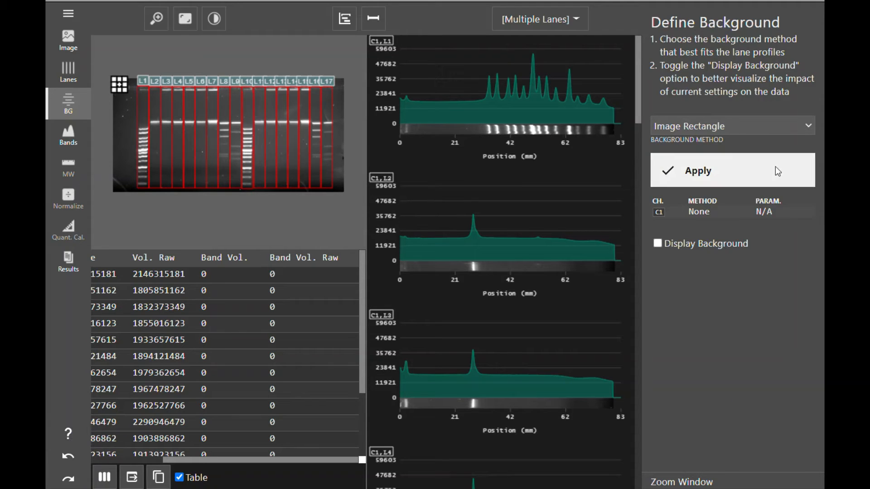
Step: Choose the Rolling Ball background method and try radius values of 10 and 29
left_click(782, 123)
left_click(755, 173)
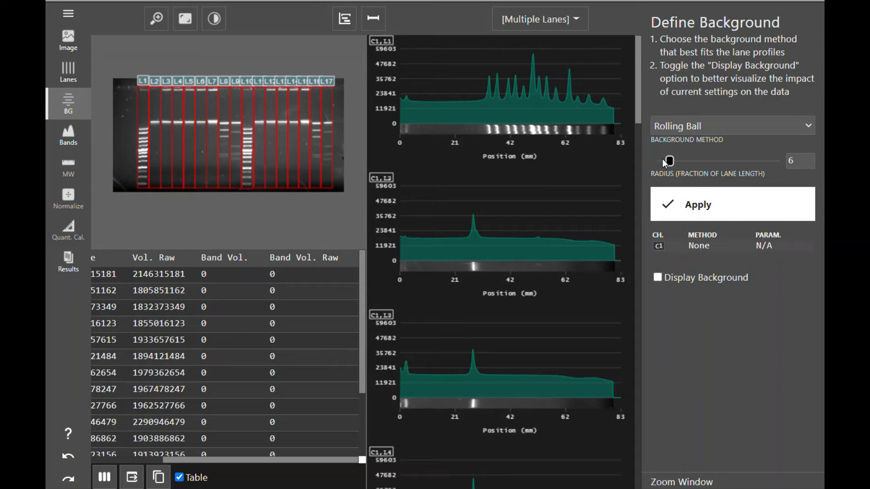
mouse_move(670, 161)
left_mouse_down()
mouse_move(740, 161)
mouse_move(684, 162)
left_mouse_up()
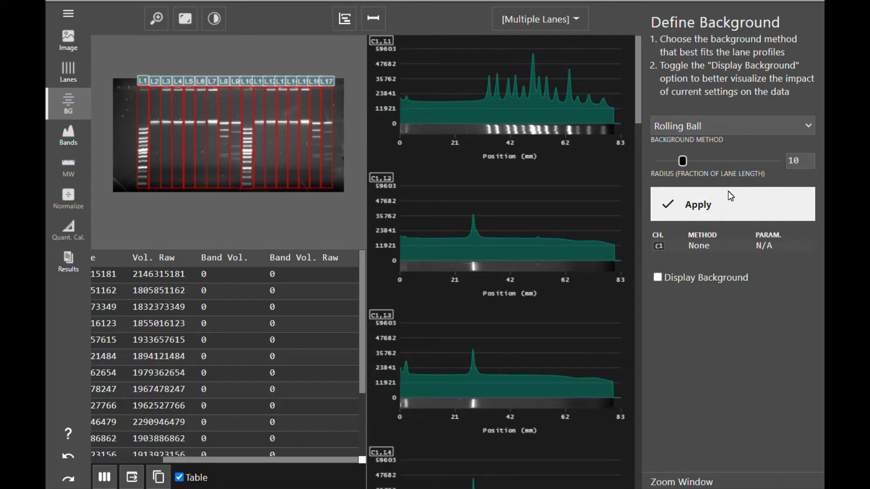
left_click_drag(684, 160, 747, 161)
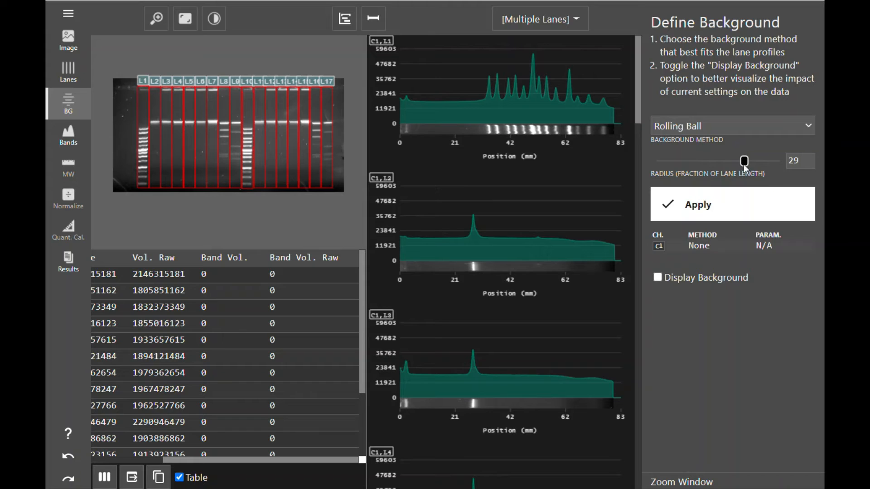
Step: Apply the Rolling Ball background with a radius of 3 and turn on the background display
left_click_drag(745, 159, 673, 165)
left_click_drag(665, 162, 663, 166)
left_click(712, 207)
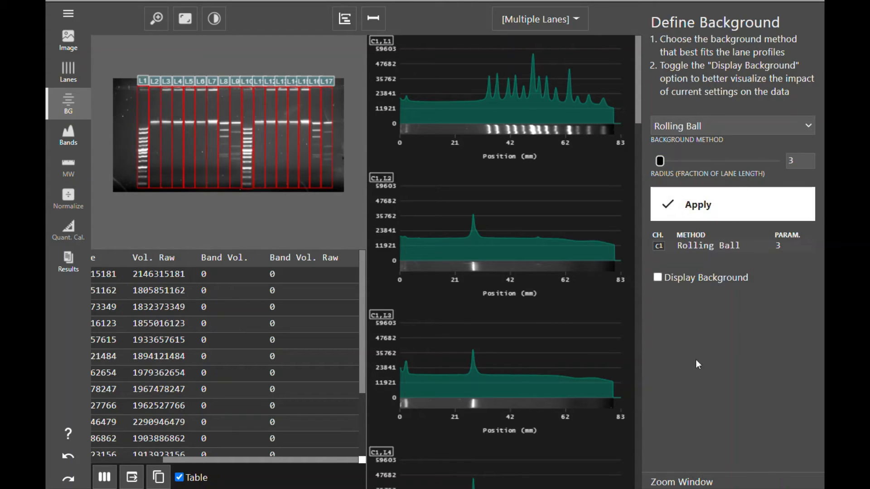
left_click(658, 278)
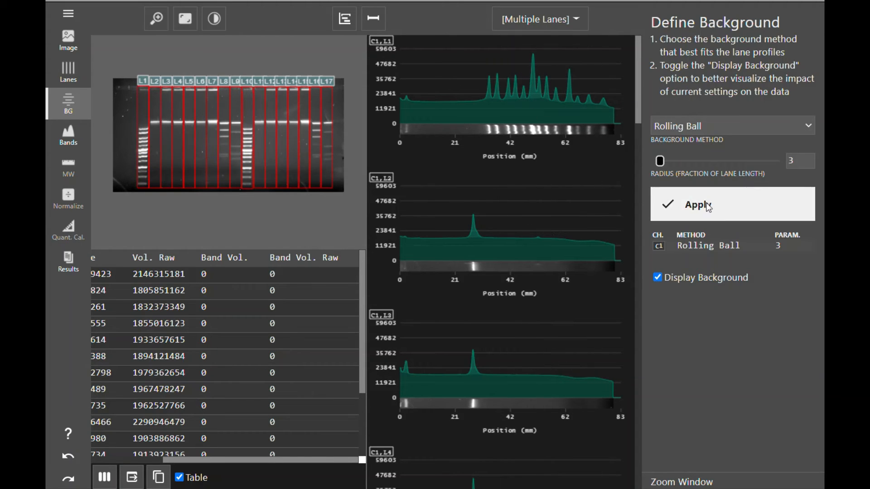
Step: Apply a Rolling Ball radius of 36 for comparison, and replace it with an applied radius of 7
left_click_drag(661, 161, 768, 165)
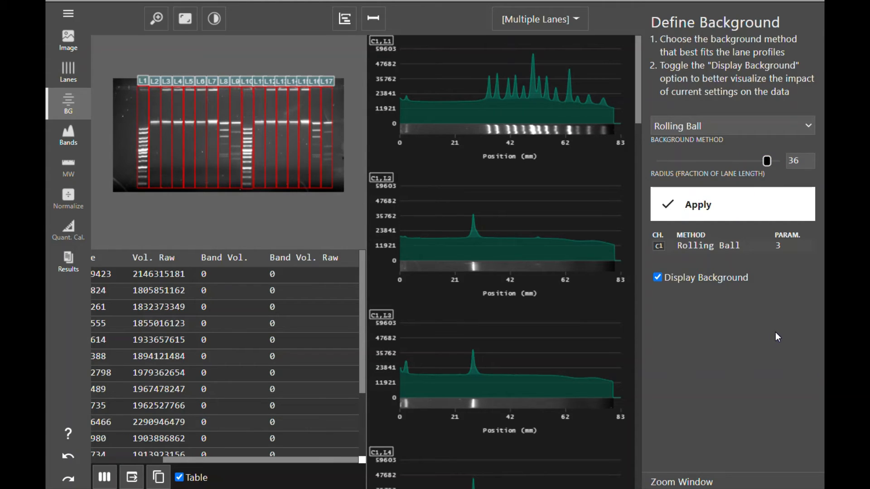
left_click(756, 213)
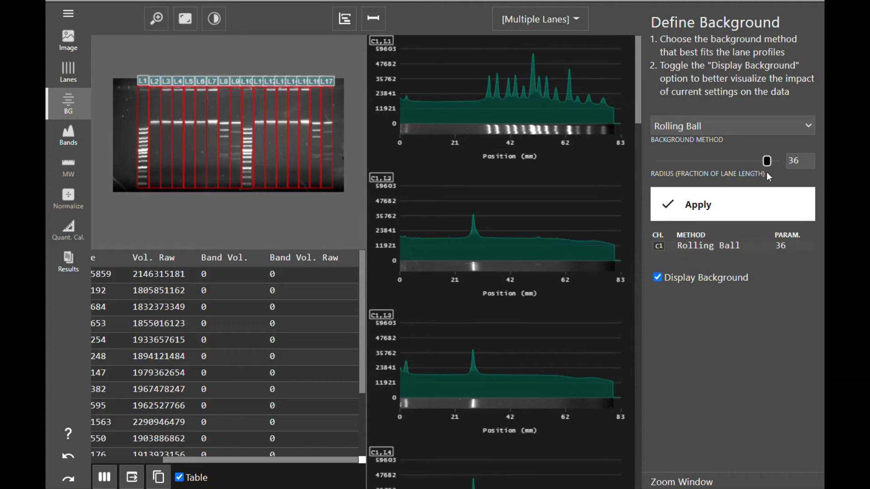
left_click_drag(766, 161, 674, 167)
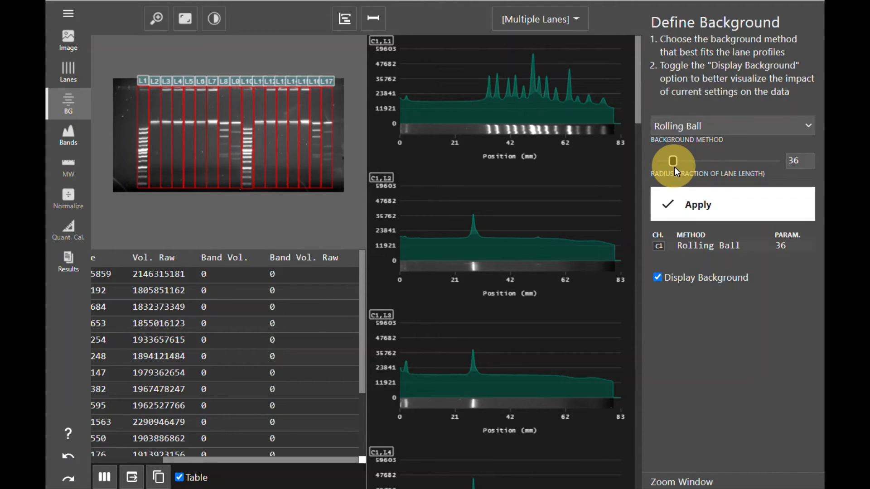
left_click(696, 207)
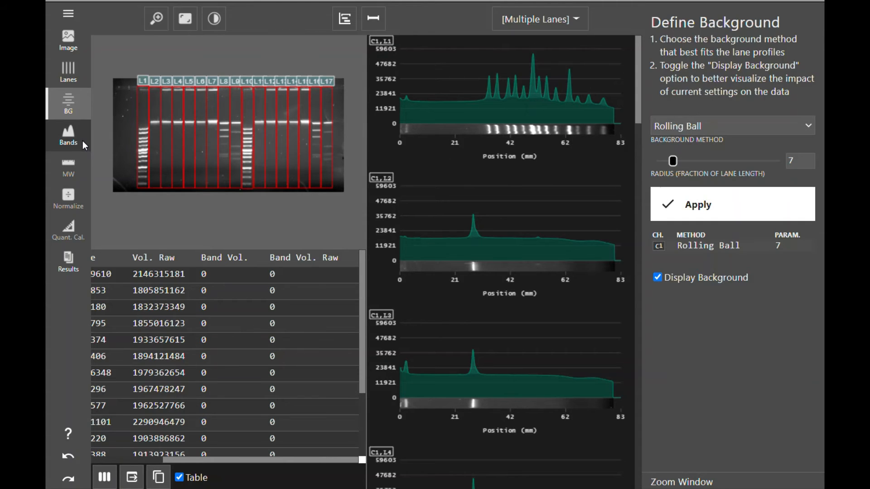
Step: Open band definition and configure the band table to show Volume - Raw, Volume - Norm. and Volume - Calib. and hide Type
left_click(69, 135)
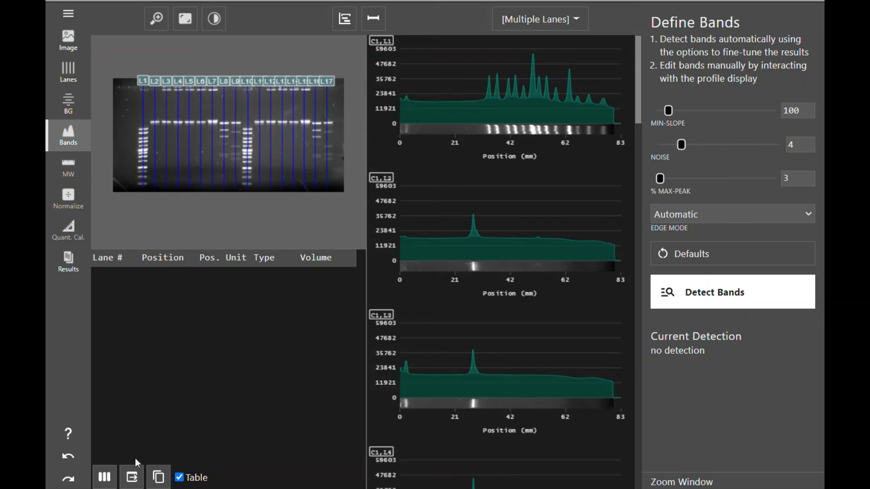
left_click(104, 478)
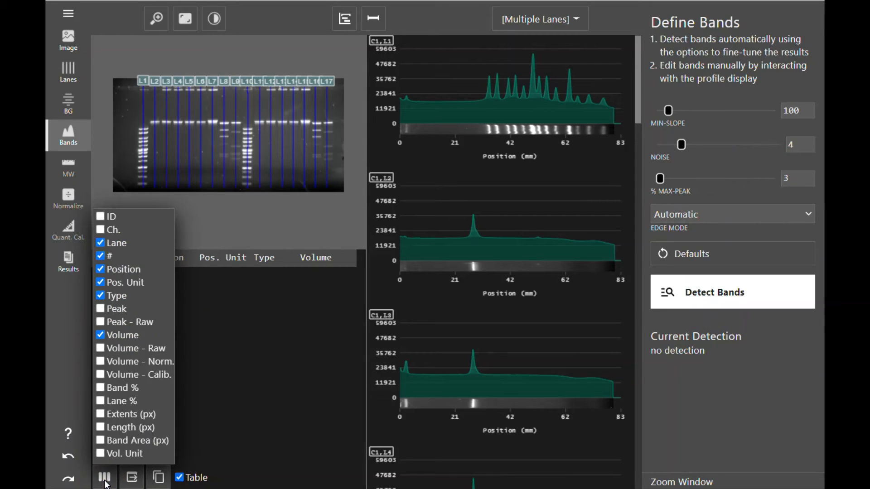
left_click(102, 350)
left_click(102, 362)
left_click(99, 375)
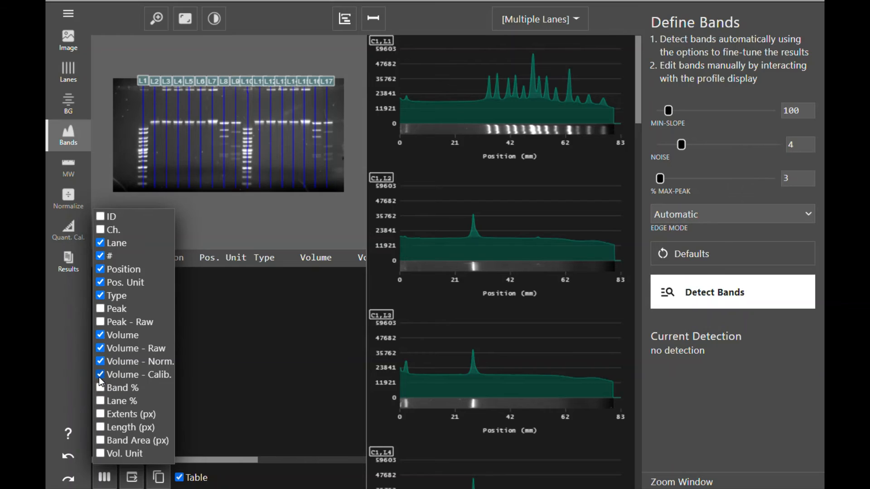
left_click(101, 295)
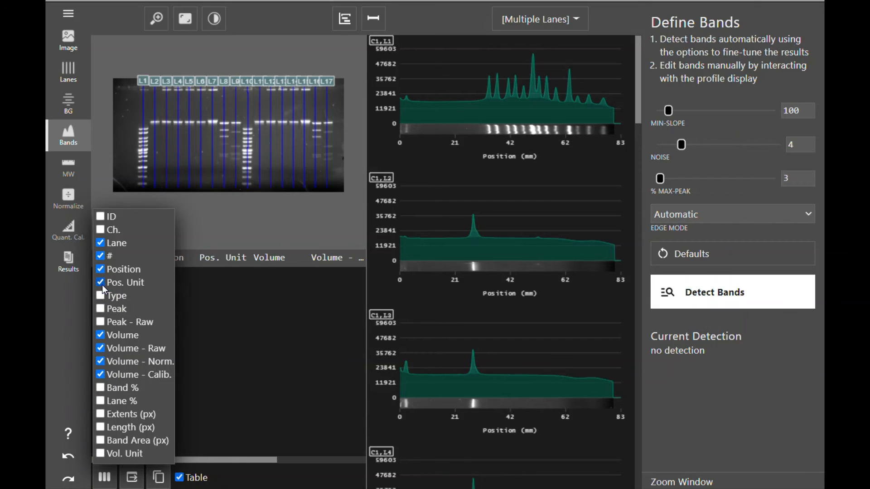
left_click(107, 483)
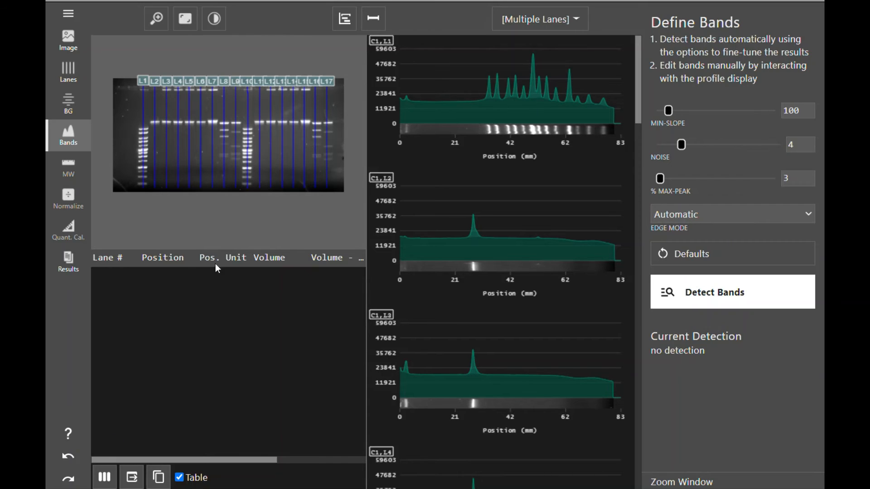
Step: Add bands manually on the main band of lanes 15, 14 and 13 in the image, and remove those in lanes 13 and 14
left_click(303, 122)
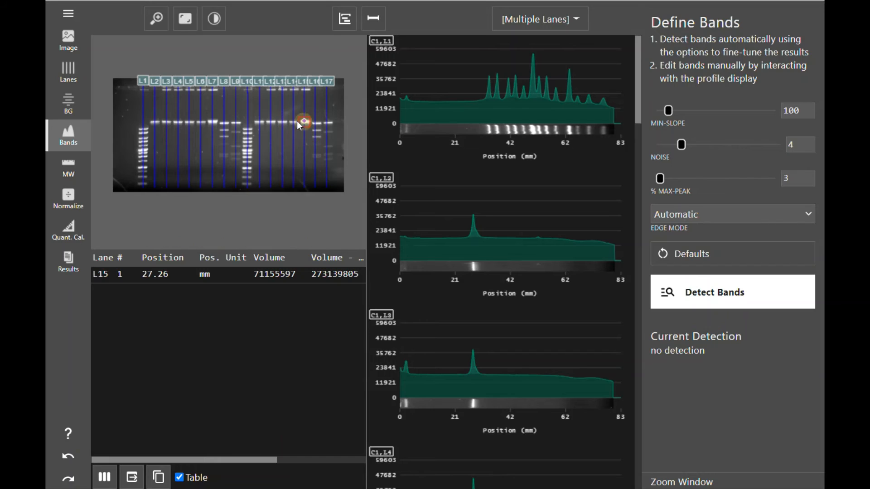
left_click(293, 121)
left_click(281, 121)
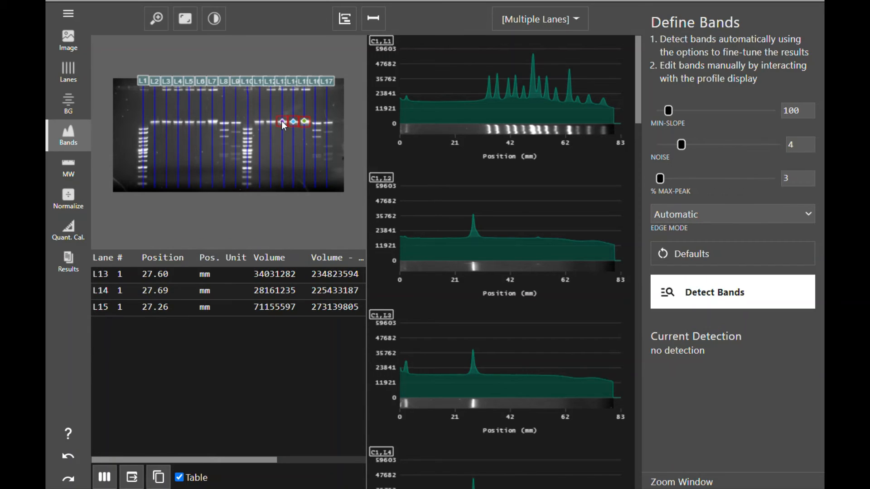
left_click(282, 121)
left_click(294, 121)
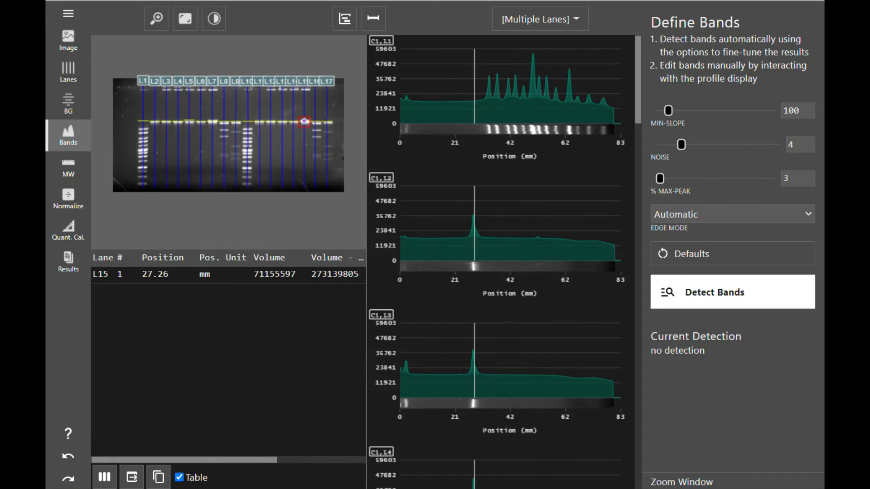
Step: Draw a band around lane 2's main peak and another across lane 1's tallest peak and its right neighbour
left_click_drag(469, 246, 482, 248)
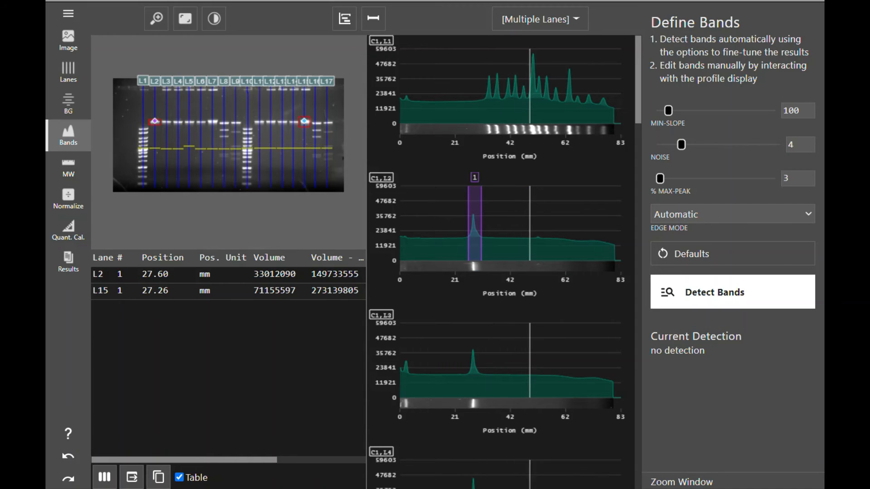
left_click_drag(529, 107, 545, 107)
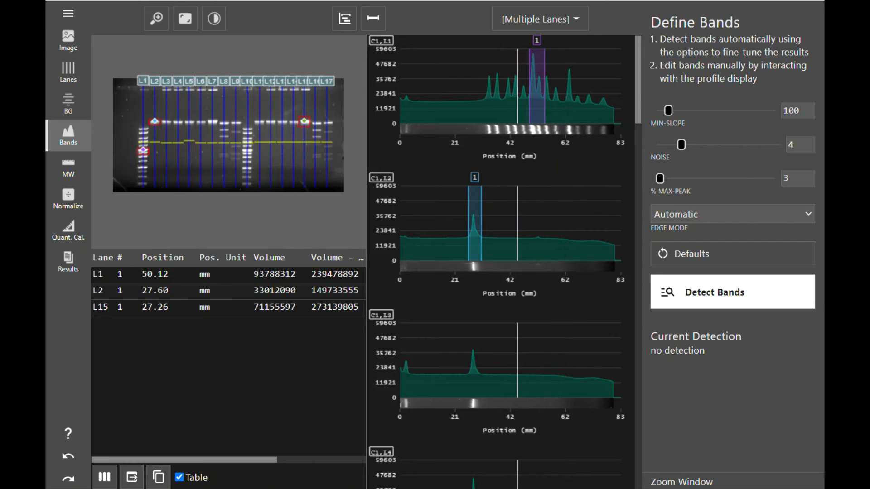
Step: Split the lane 1 band between its two peaks and delete the second part
right_click(537, 97)
left_click(561, 127)
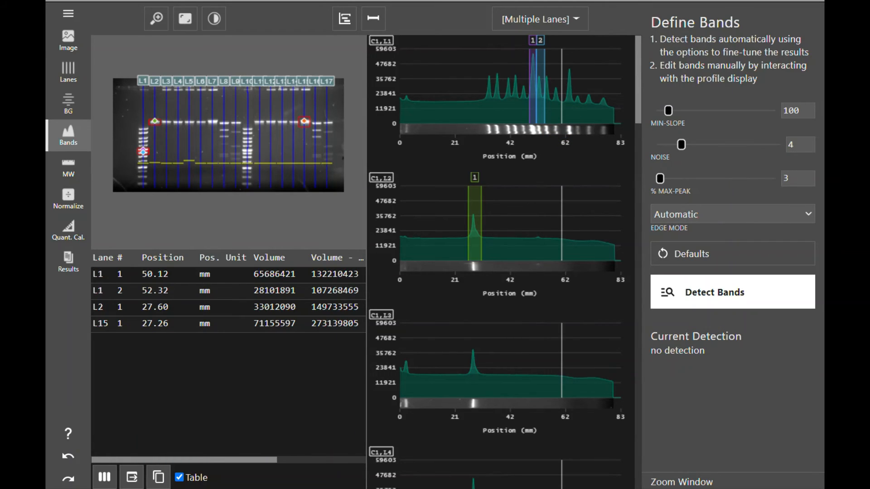
right_click(539, 96)
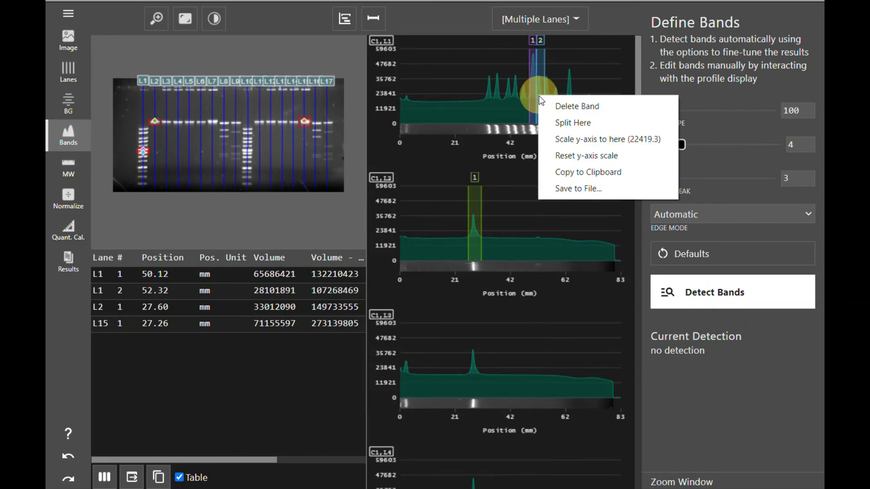
left_click(573, 106)
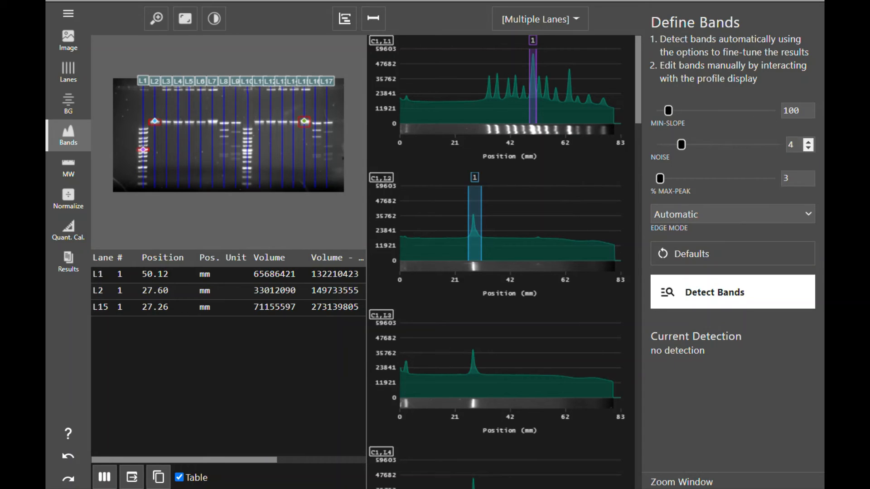
Step: Detect bands in all lanes with the Automatic edge mode, and delete the faint second band in lane 2
left_click(751, 215)
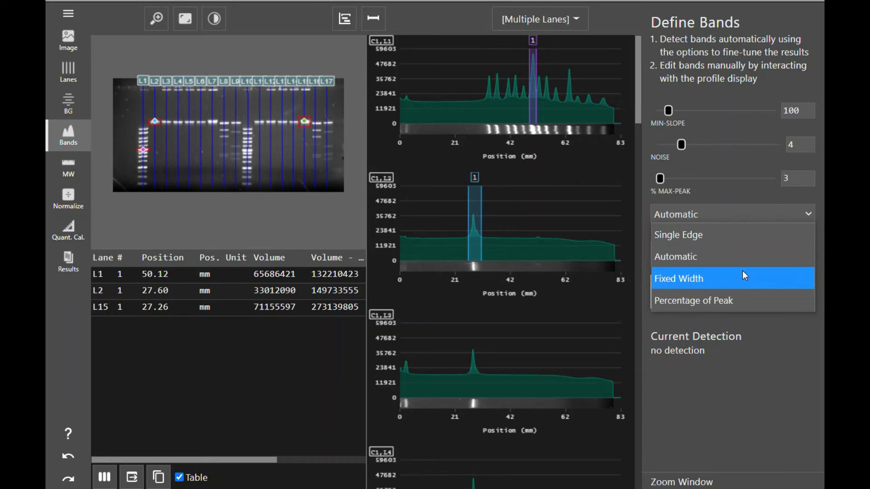
left_click(718, 210)
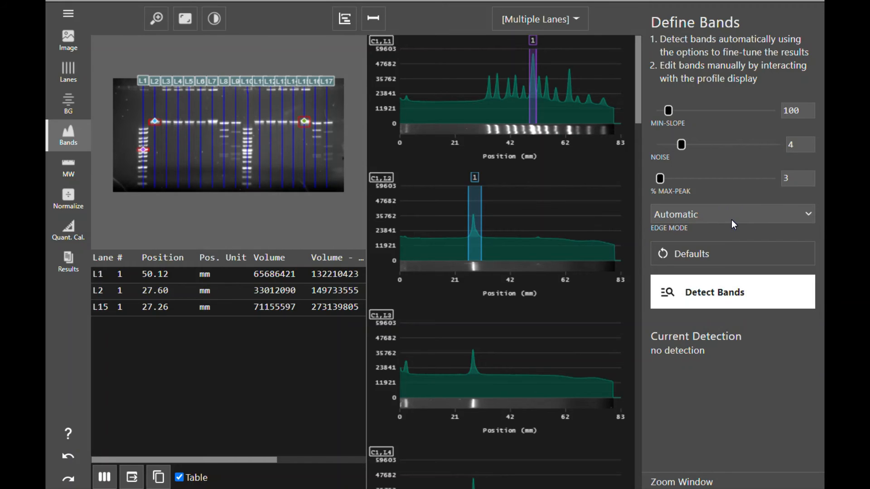
left_click(734, 301)
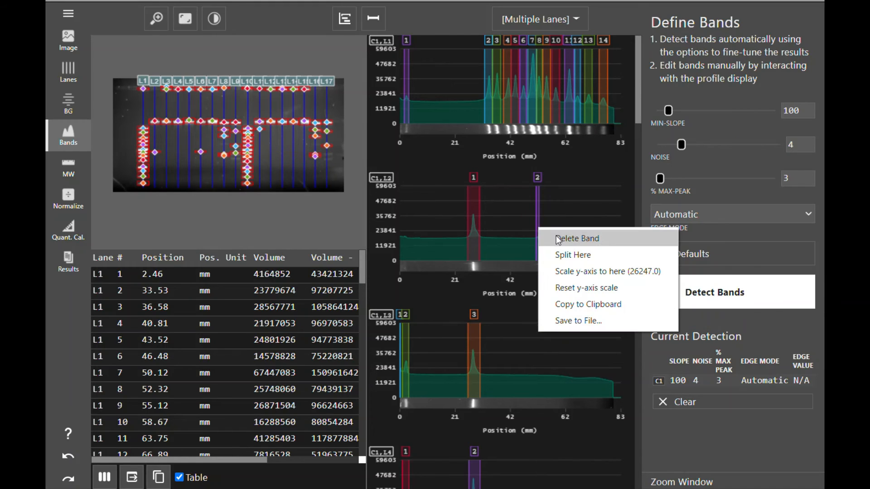
left_click(556, 238)
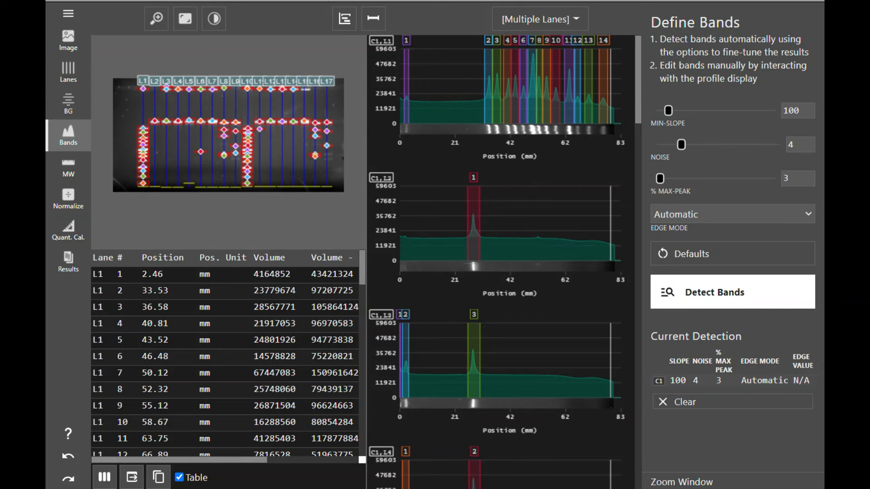
Step: Remove the detected bands along the upper edge of the gel, plus the stray lower bands in lanes 6 and 8
left_click(199, 88)
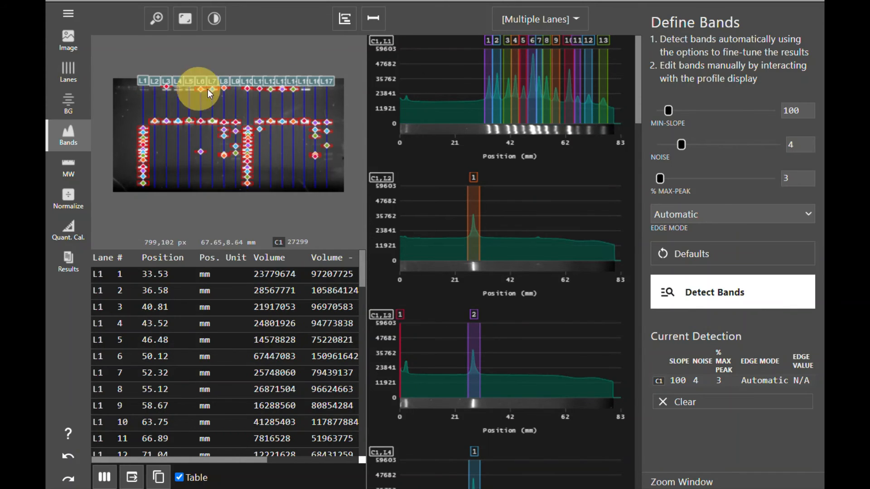
left_click(210, 88)
left_click(223, 88)
left_click(250, 90)
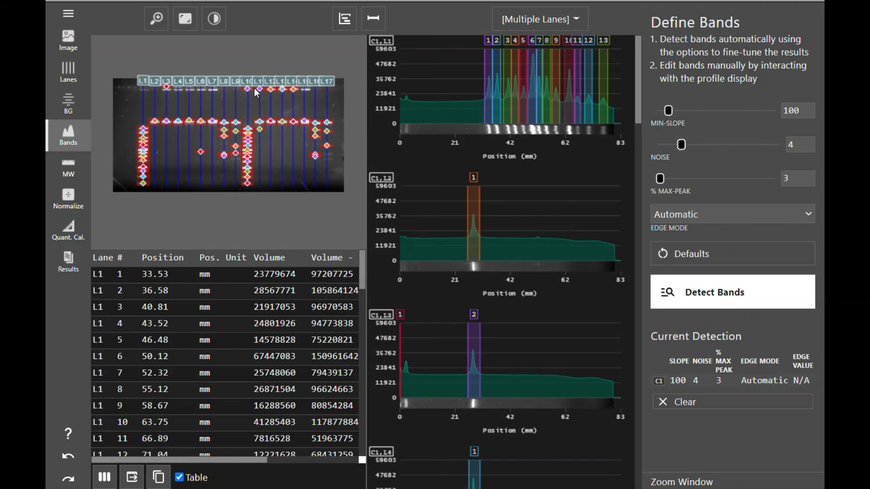
left_click(253, 91)
left_click(260, 89)
left_click(270, 89)
left_click(282, 89)
left_click(293, 88)
left_click(167, 87)
left_click(200, 151)
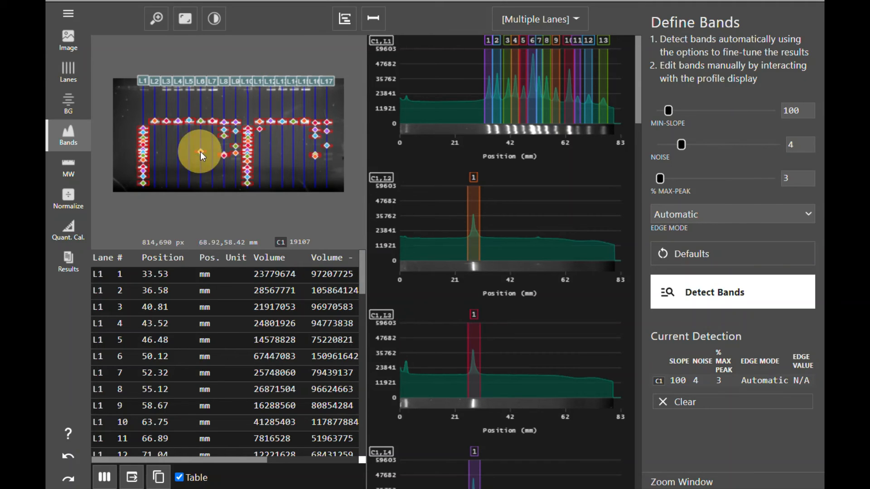
left_click(224, 156)
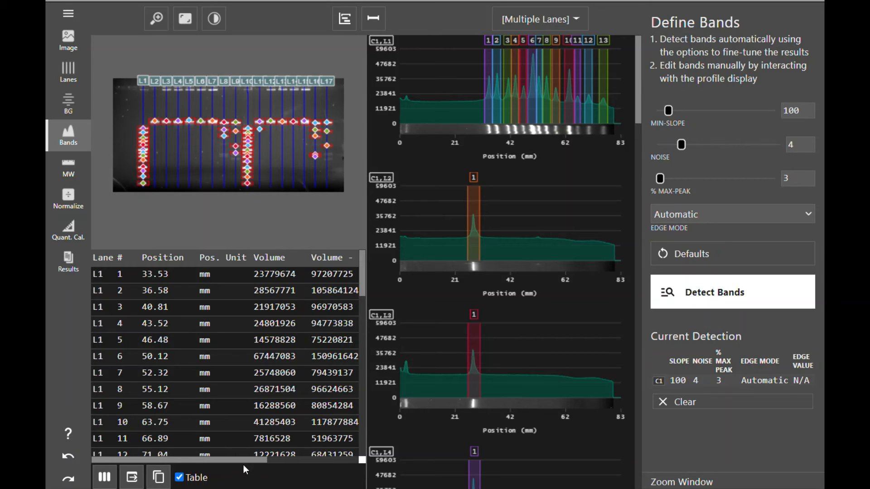
Step: Review the volume columns of the band table and open the molecular size definition
left_click_drag(240, 460, 181, 453)
left_click_drag(176, 460, 287, 453)
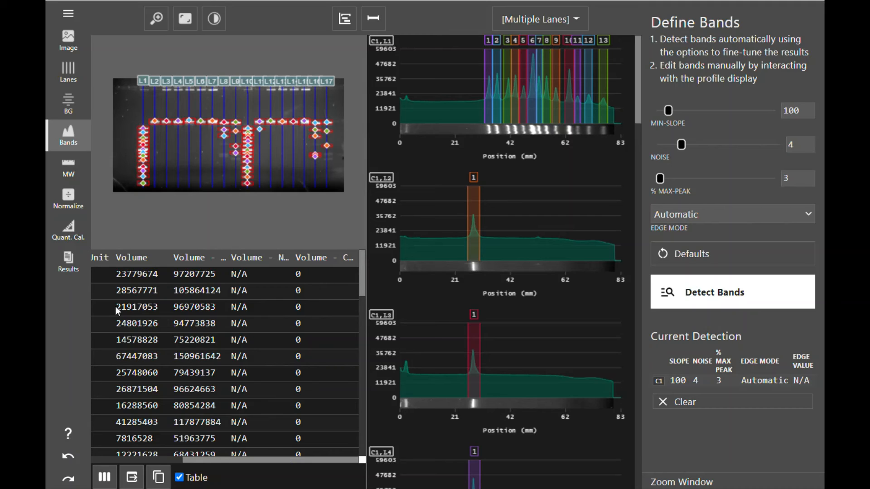
left_click(68, 167)
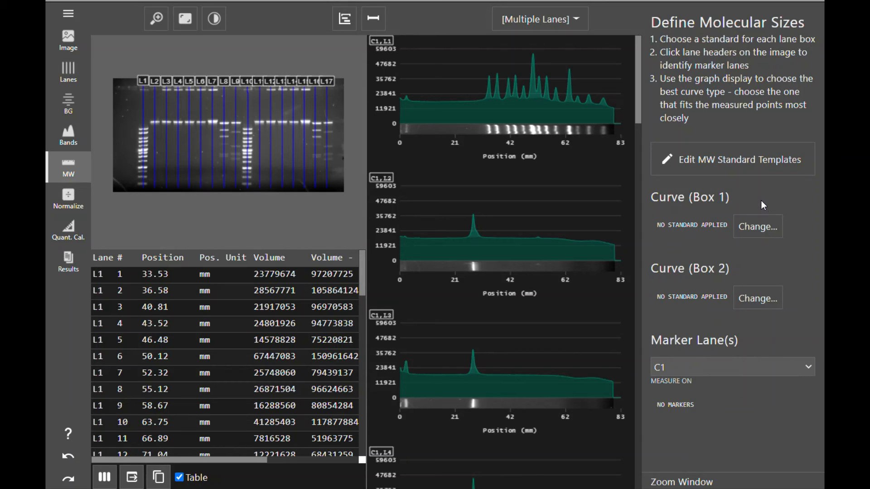
Step: Start a new MW standard template, look through its unit options, and discard the changes
left_click(751, 166)
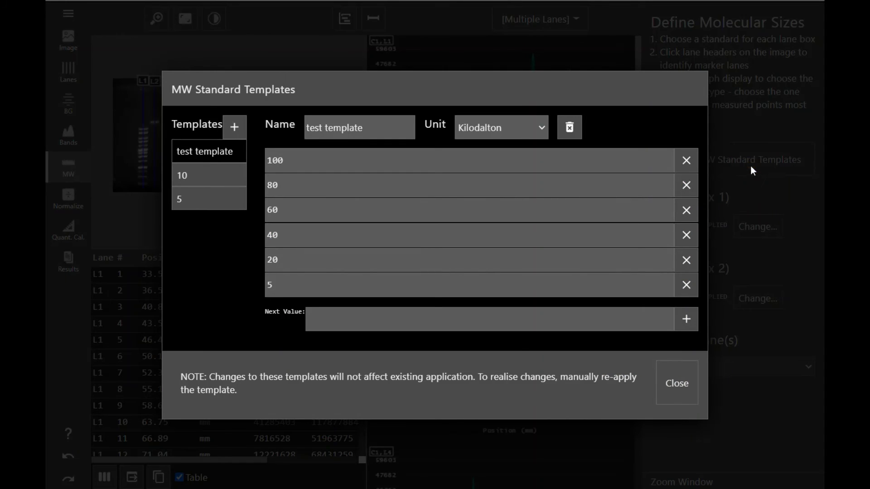
left_click(238, 126)
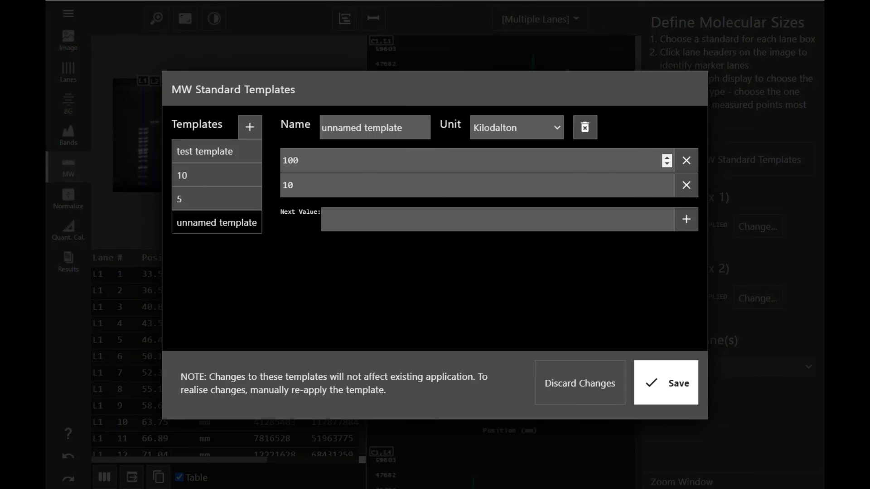
left_click(548, 123)
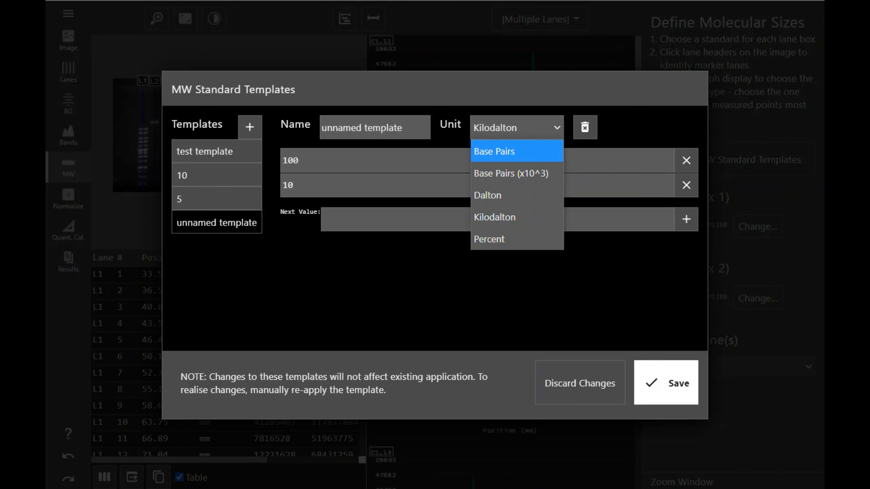
left_click(569, 375)
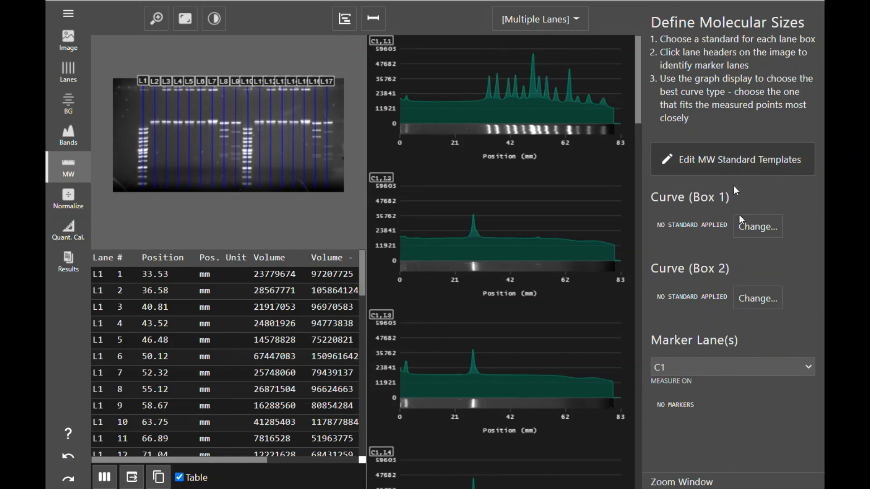
Step: Apply the "10" MW standard to Curve (Box 1) and assign lane 1 as the marker lane
left_click(756, 233)
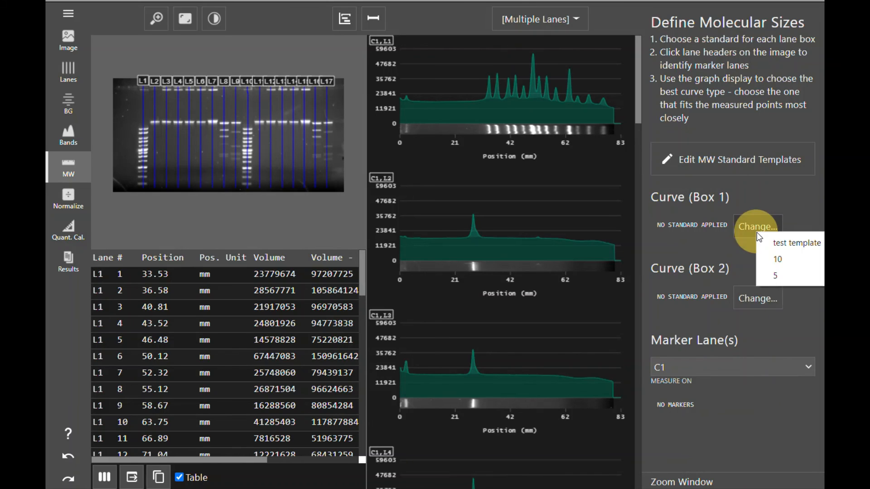
left_click(787, 260)
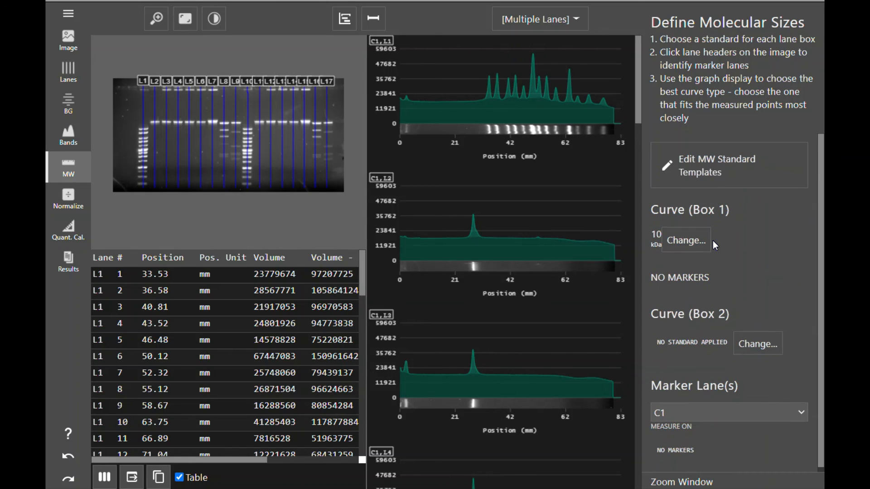
left_click(140, 79)
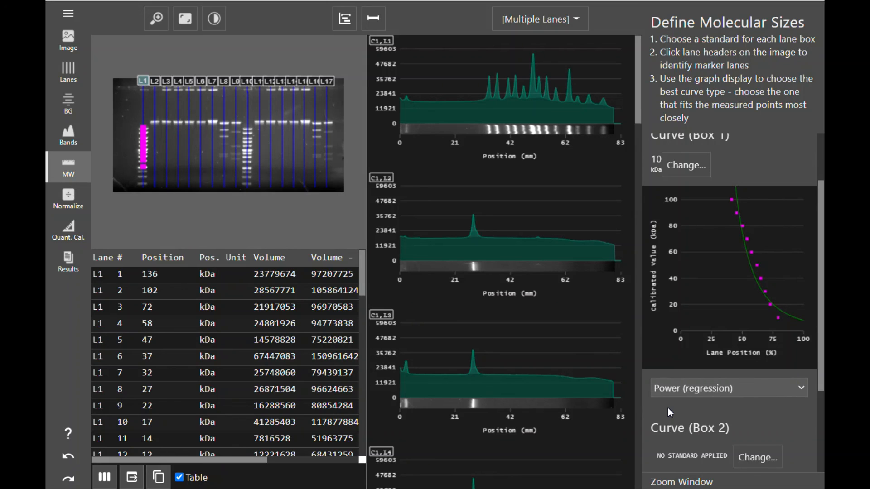
Step: Set the Box 1 curve type to Straight Line, and check the calibrated band positions and the marker lane settings
left_click(674, 387)
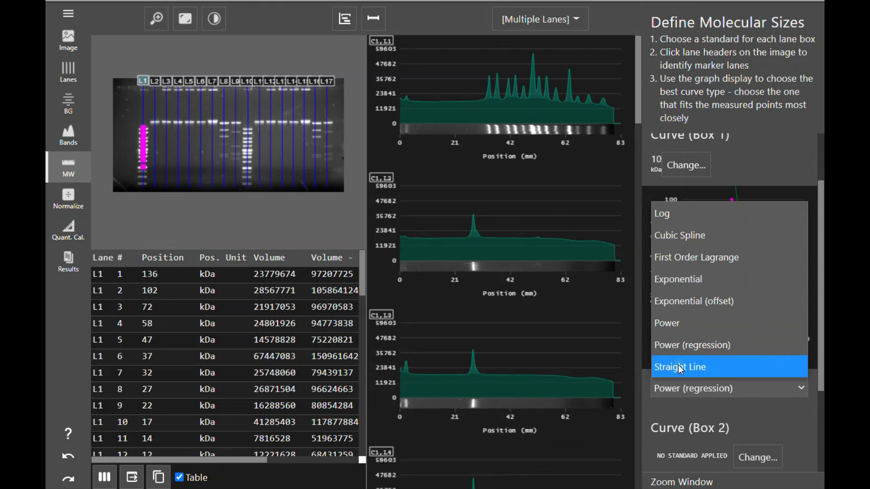
left_click(678, 365)
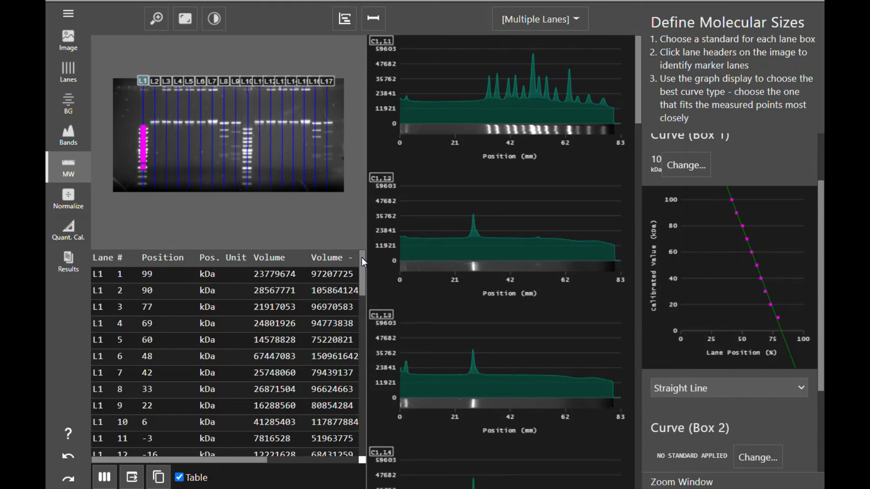
left_click_drag(362, 257, 307, 324)
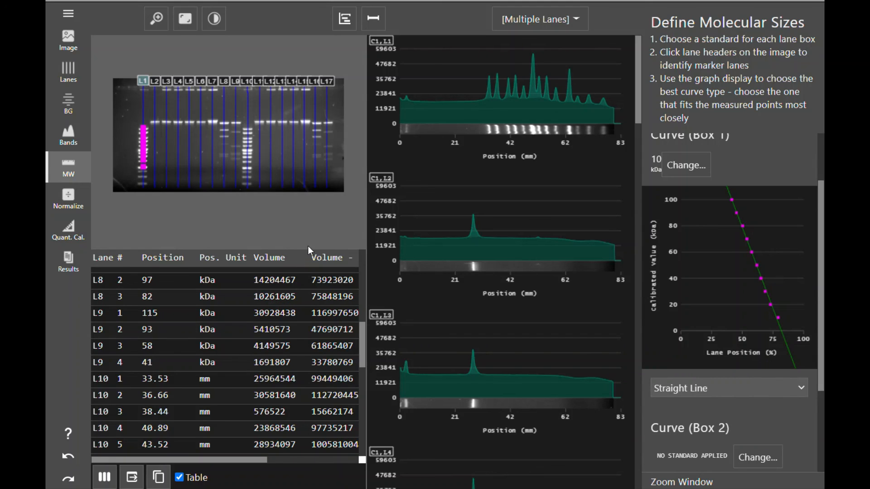
left_click_drag(820, 302, 821, 383)
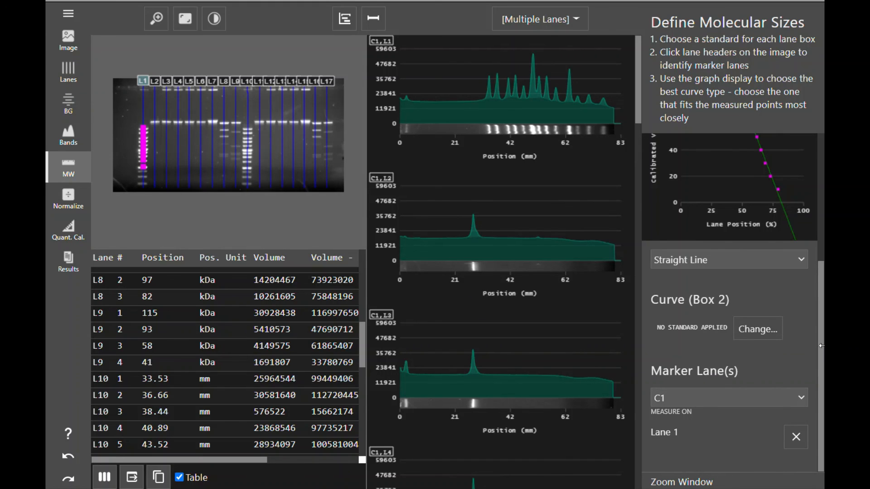
mouse_move(820, 347)
left_mouse_down()
mouse_move(802, 208)
mouse_move(799, 337)
mouse_move(823, 373)
left_mouse_up()
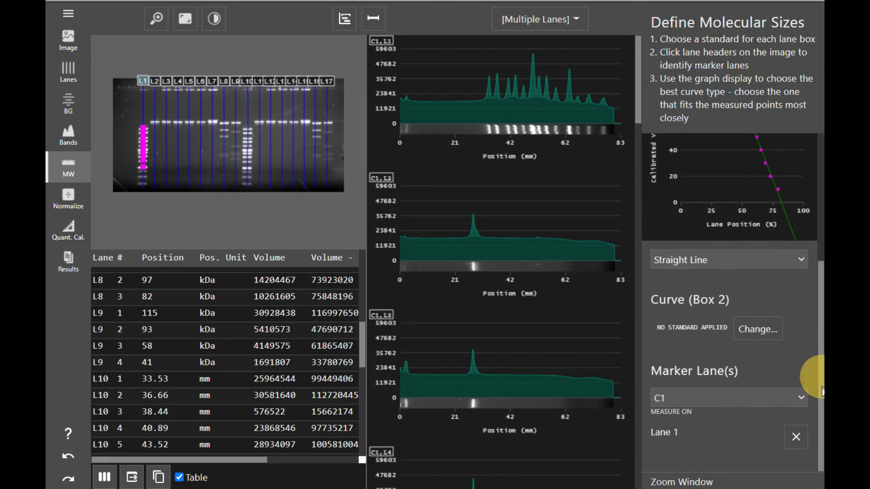
Step: Apply the "5" MW standard to Curve (Box 2) and assign lane 16 as its marker lane
left_click(760, 328)
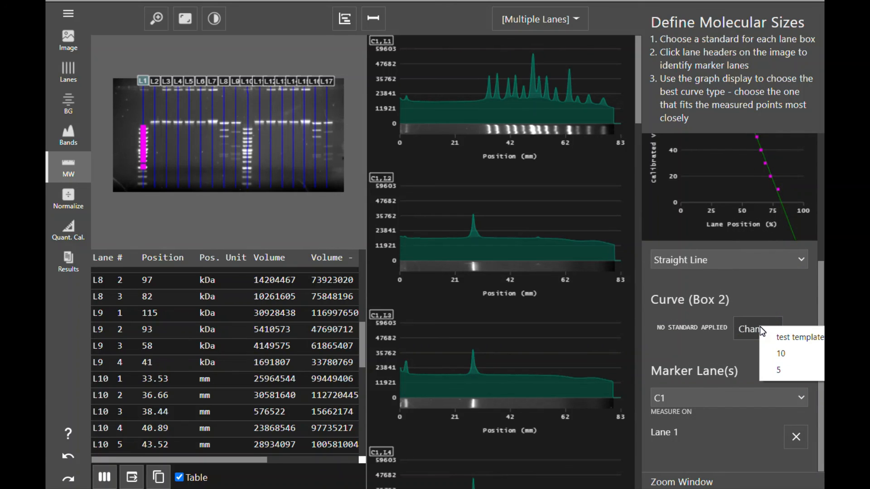
left_click(785, 372)
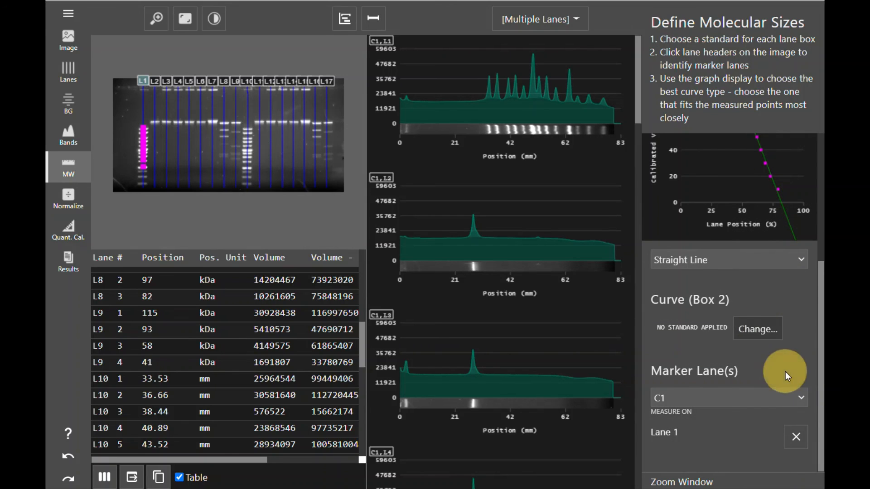
left_click(312, 80)
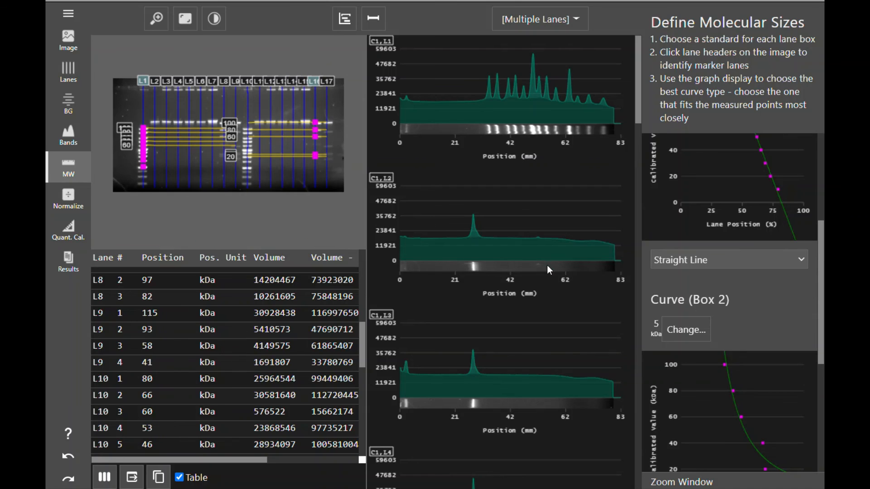
Step: Set the Box 2 curve type to Straight Line
left_click_drag(821, 333, 826, 388)
left_click(781, 427)
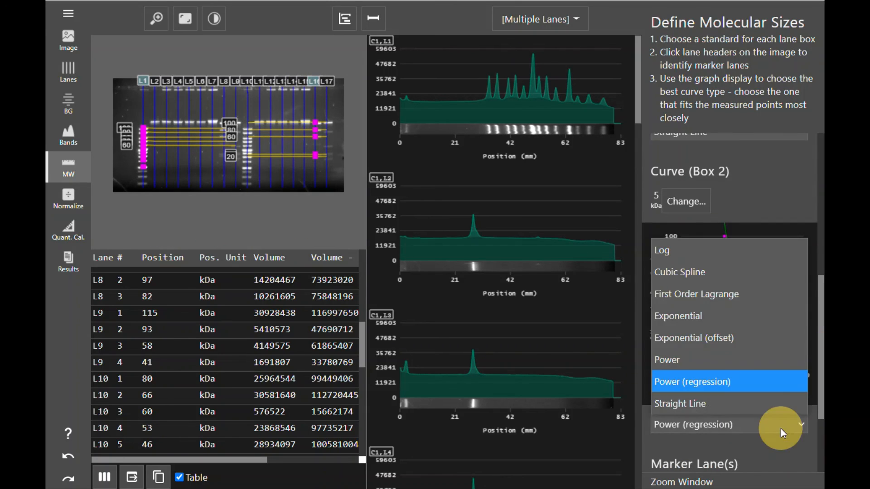
left_click(715, 407)
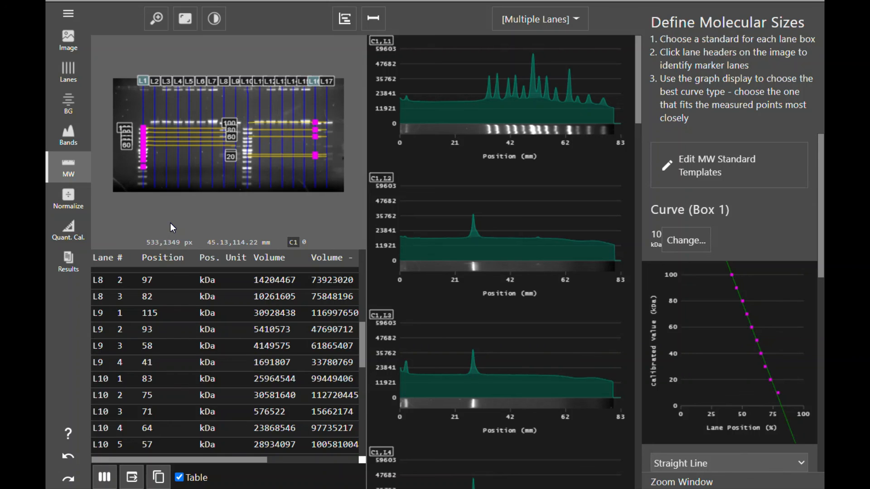
Step: Open the analysis results and review the band and lane information tables
left_click(67, 273)
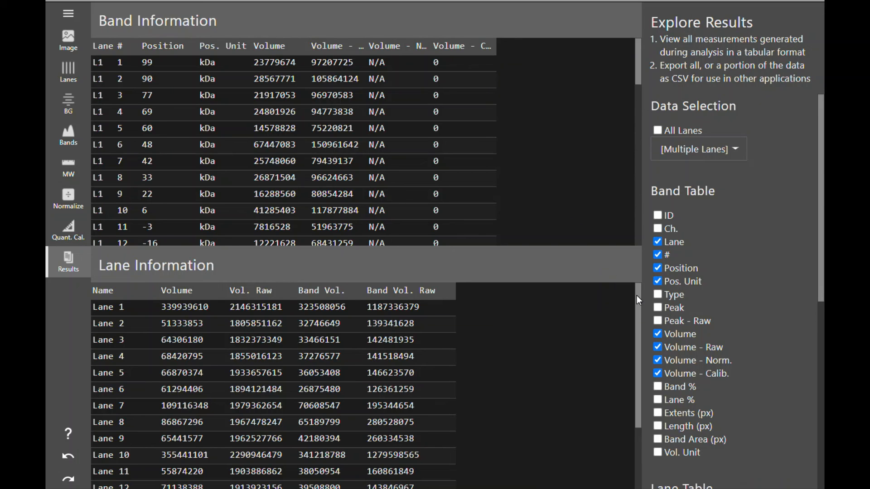
left_click_drag(637, 296, 638, 380)
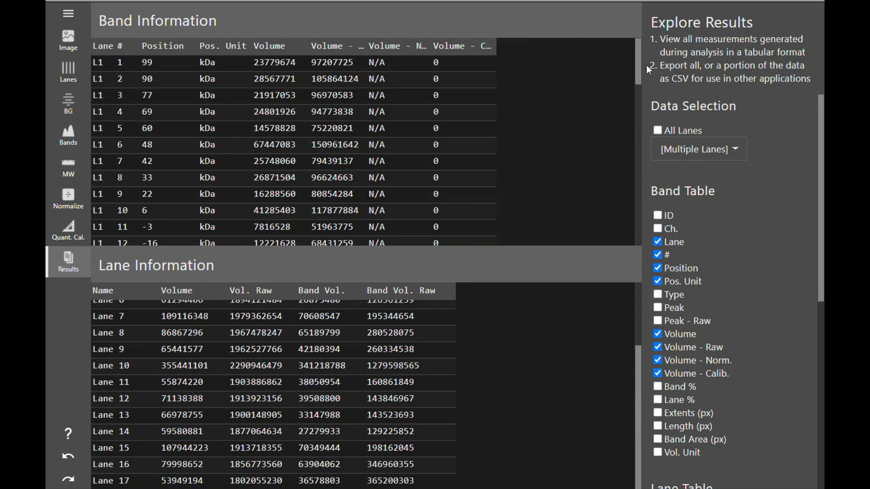
mouse_move(638, 72)
left_mouse_down()
mouse_move(635, 221)
mouse_move(632, 69)
left_mouse_up()
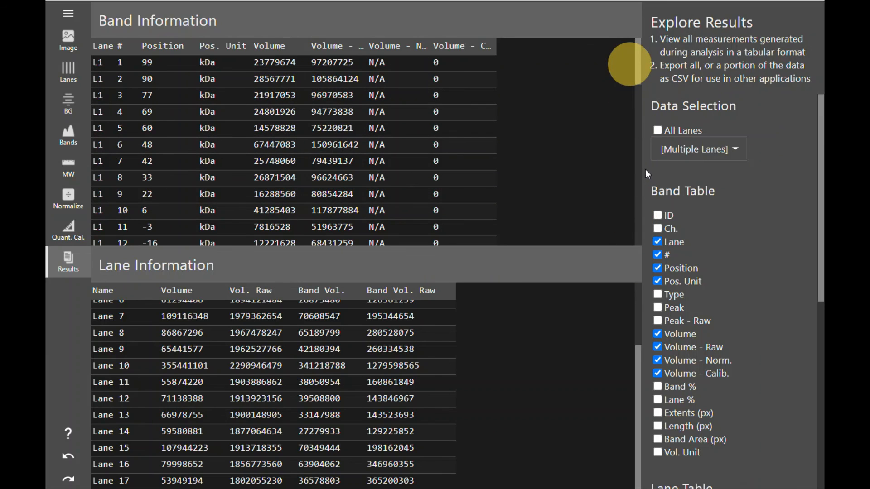
Step: Include all lanes in the results data selection, and review the lane table columns and CSV export options
left_click(732, 153)
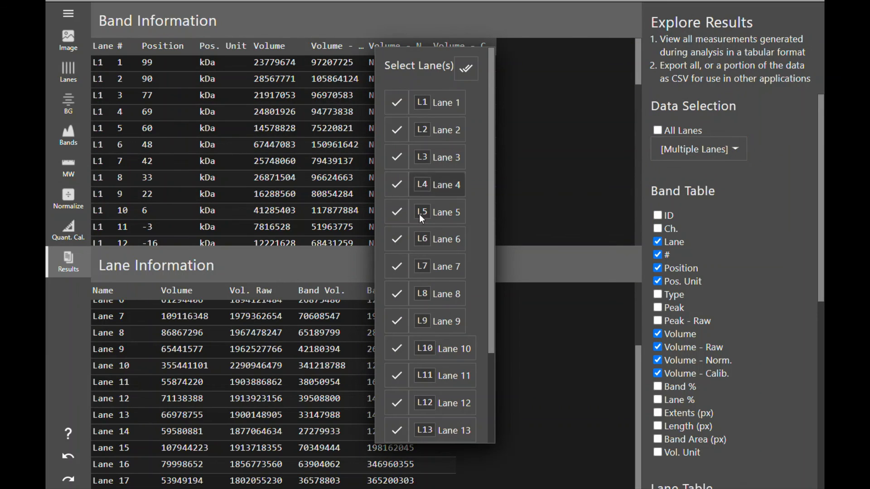
left_click(680, 118)
left_click(658, 130)
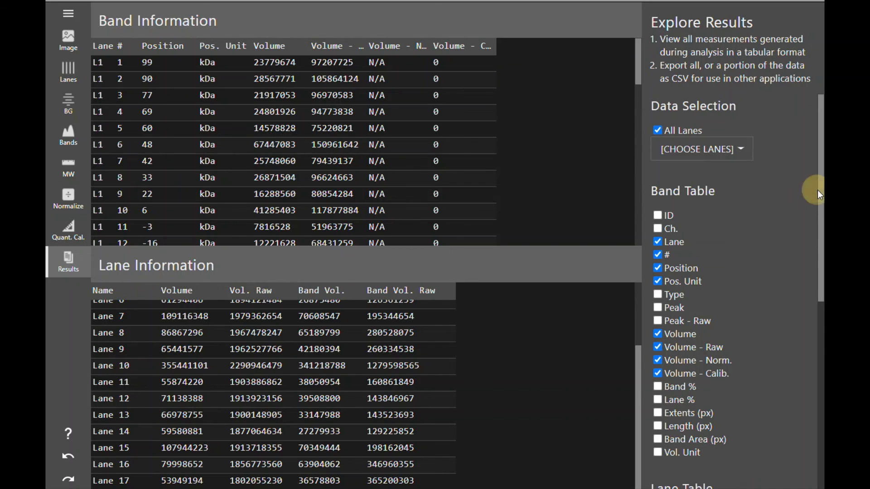
left_click_drag(818, 191, 796, 396)
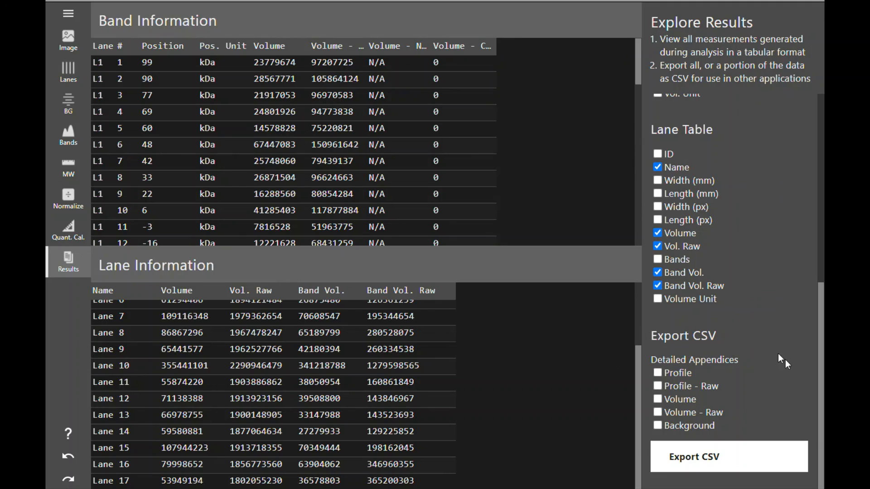